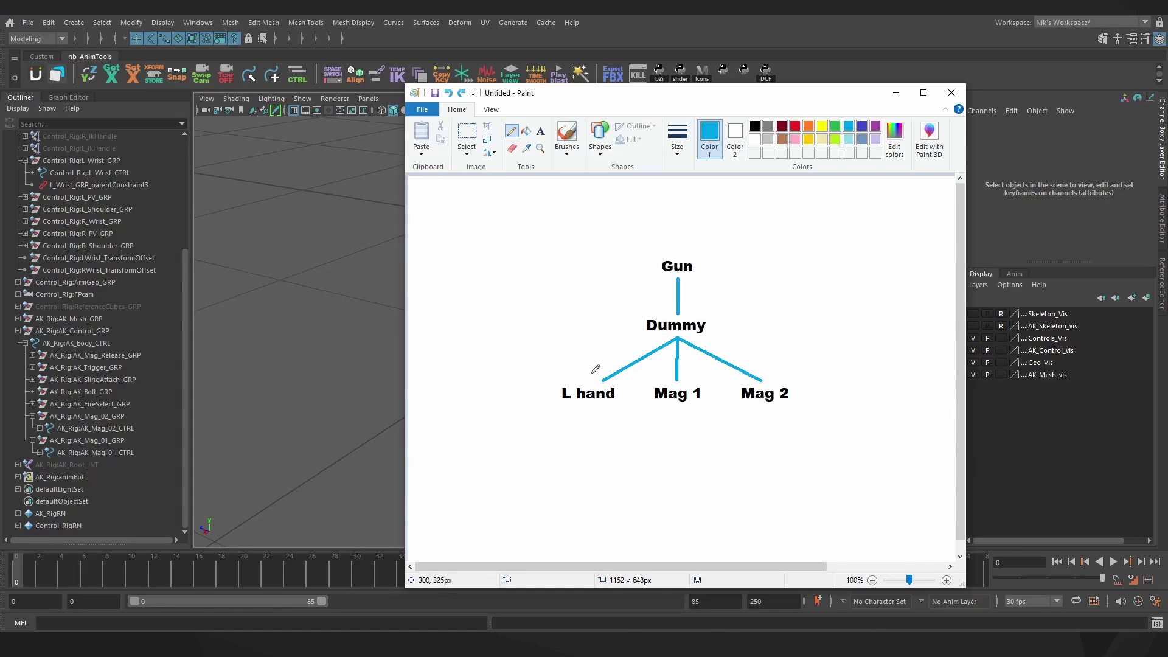
- Move the Paint hierarchy diagram out of the way to uncover the Maya scene
{"action": "mouse_move", "coordinate": [589, 372]}
{"action": "left_mouse_down"}
{"action": "mouse_move", "coordinate": [630, 274]}
{"action": "mouse_move", "coordinate": [641, 277]}
{"action": "left_mouse_up"}
{"action": "key", "text": "ctrl+z"}
{"action": "left_click_drag", "start_coordinate": [679, 92], "coordinate": [1167, 213]}
- Test-move the rifle's AK_Body_CTRL to check how the attached parts follow, undo the move and clear the selection
{"action": "left_click", "coordinate": [593, 226]}
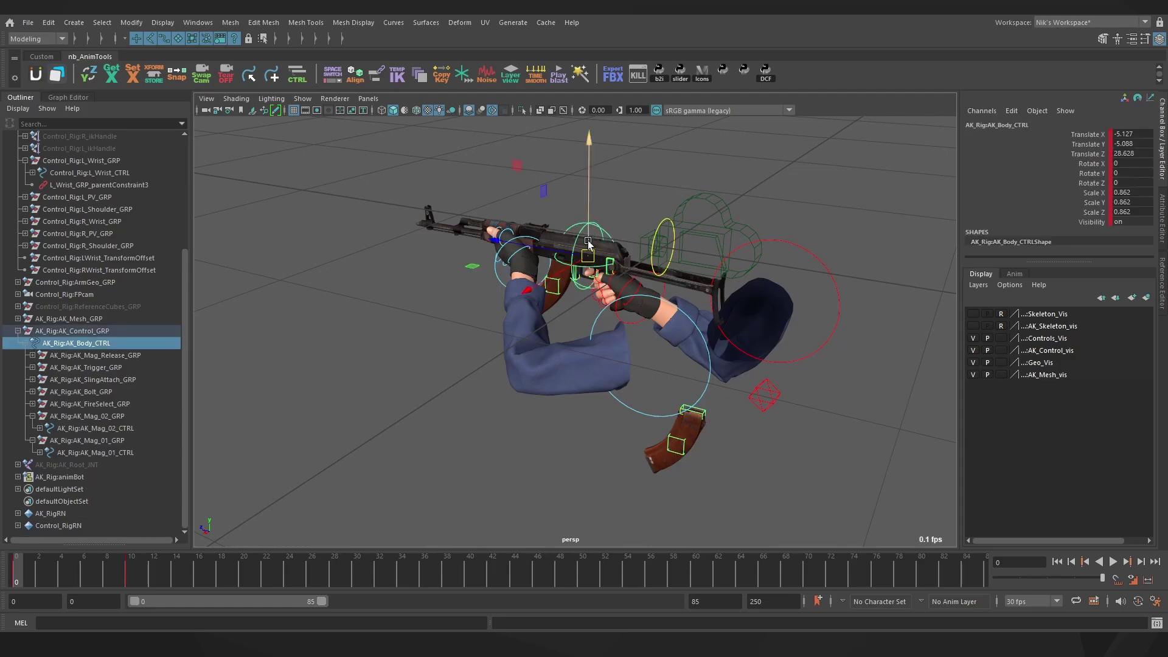
{"action": "left_click_drag", "start_coordinate": [589, 255], "coordinate": [582, 282]}
{"action": "key", "text": "ctrl+z"}
{"action": "key", "text": "ctrl+z"}
{"action": "key", "text": "ctrl+z"}
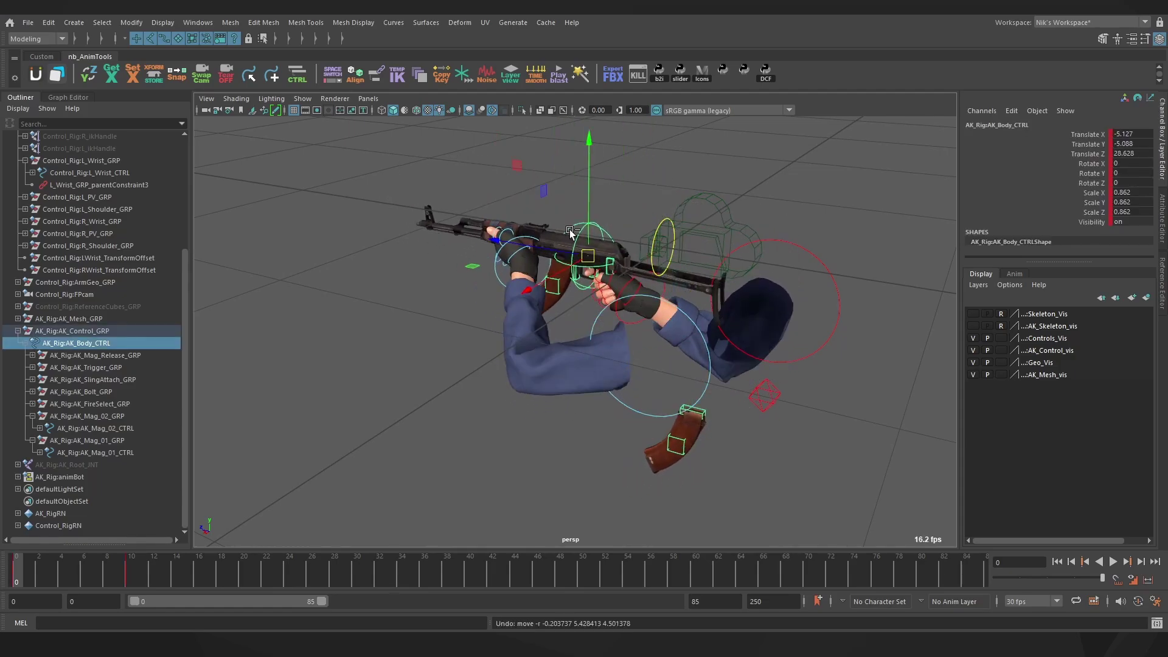
{"action": "scroll", "coordinate": [585, 266], "scroll_direction": "up", "scroll_amount": 3}
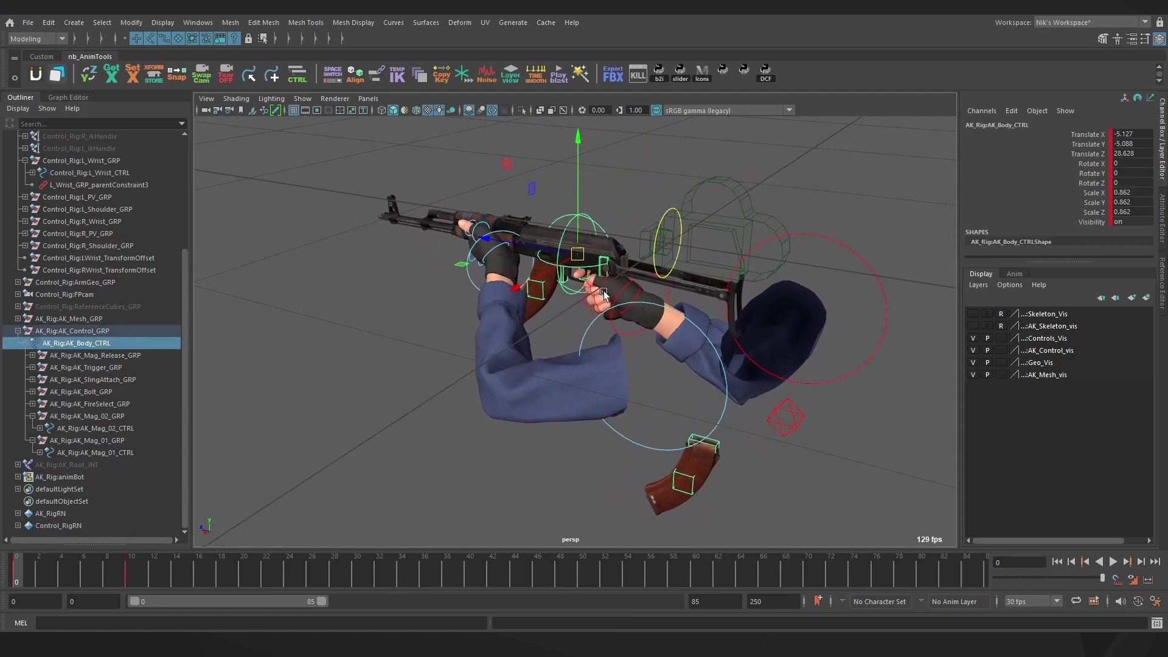
{"action": "key", "text": "q"}
{"action": "left_click", "coordinate": [560, 333]}
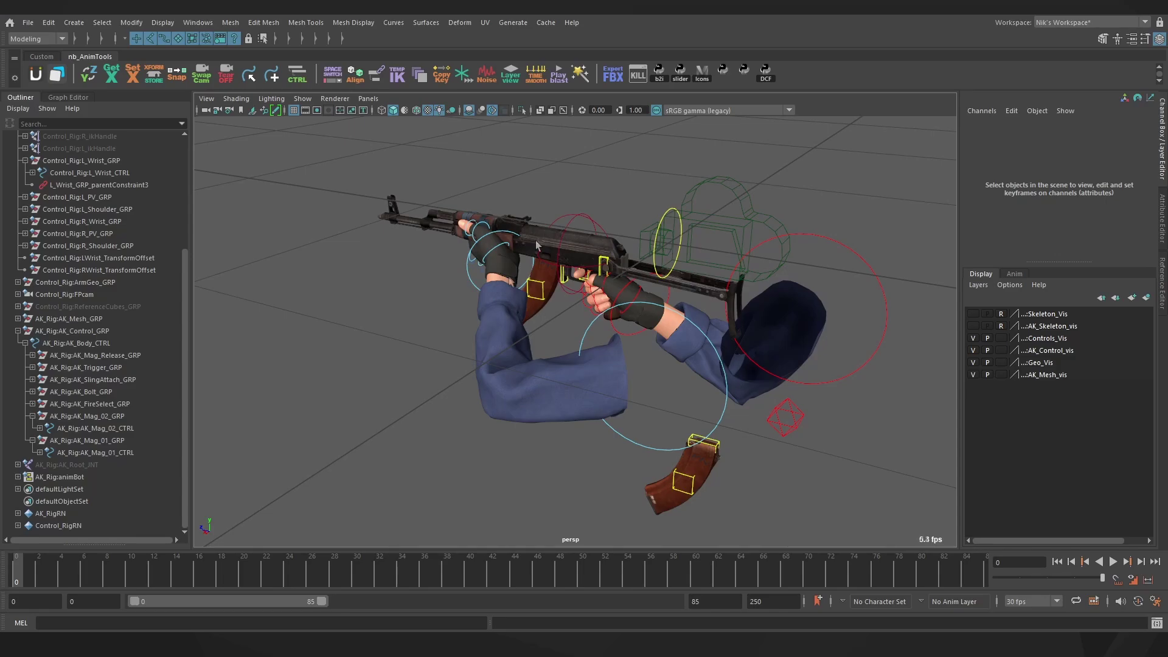
- Create a locator at the loose magazine's AK_Mag_02_CTRL with the Align tool and name it Dummy
{"action": "left_click", "coordinate": [355, 74]}
{"action": "left_click", "coordinate": [693, 483]}
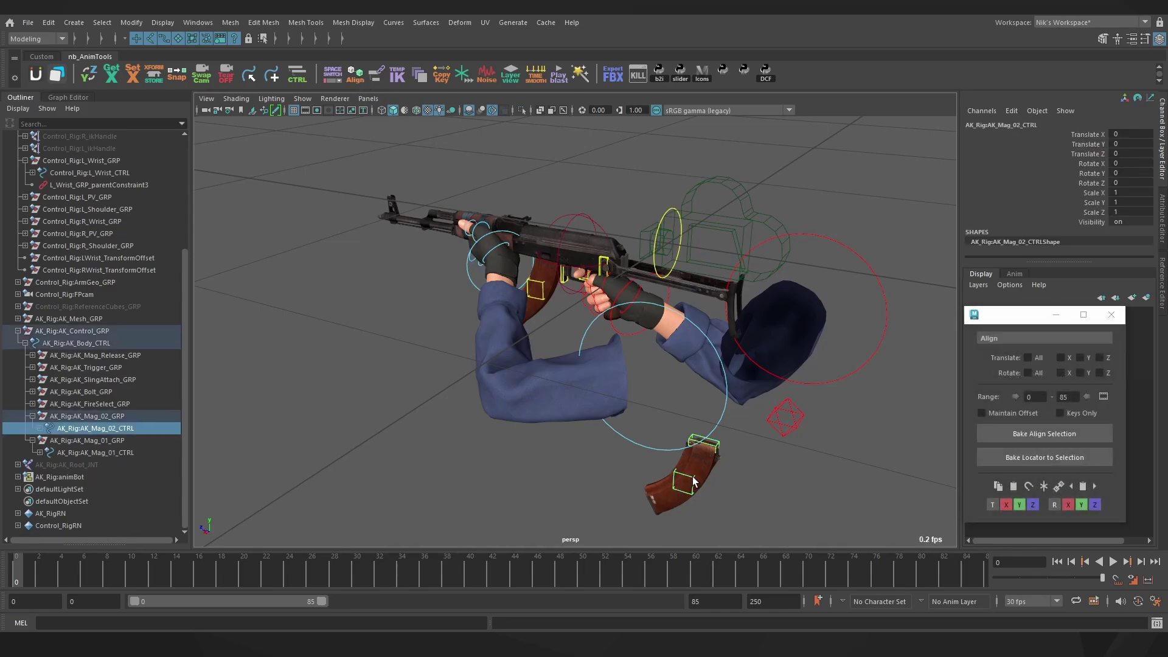
{"action": "left_click", "coordinate": [1043, 486]}
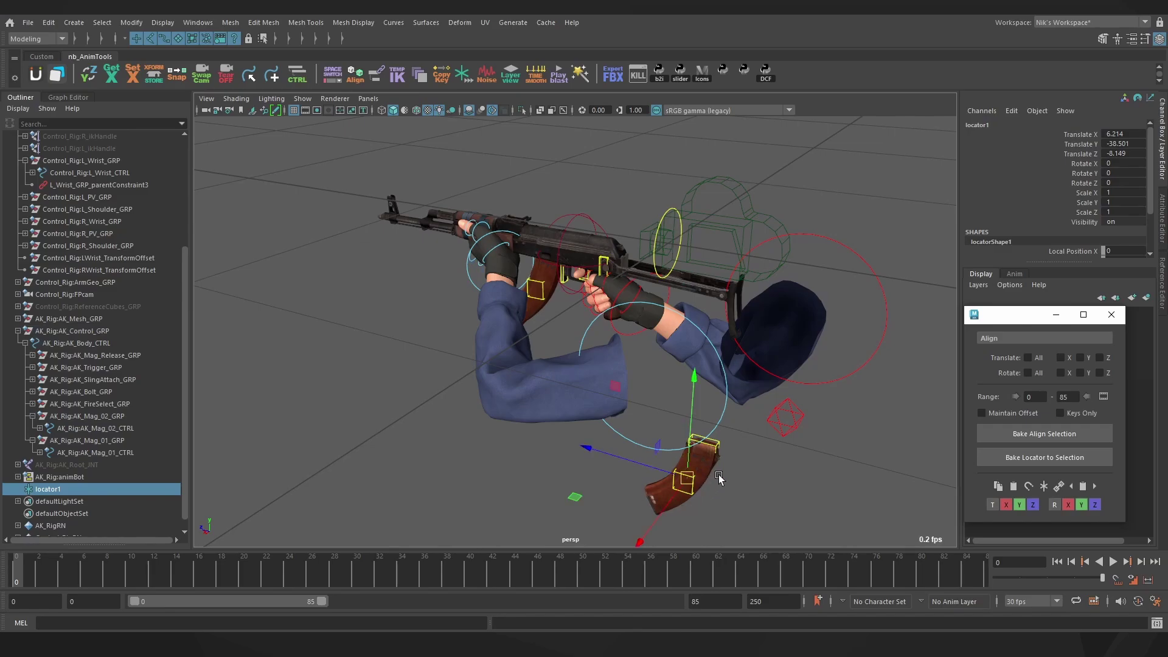
{"action": "left_click_drag", "start_coordinate": [717, 475], "coordinate": [696, 439], "text": "alt"}
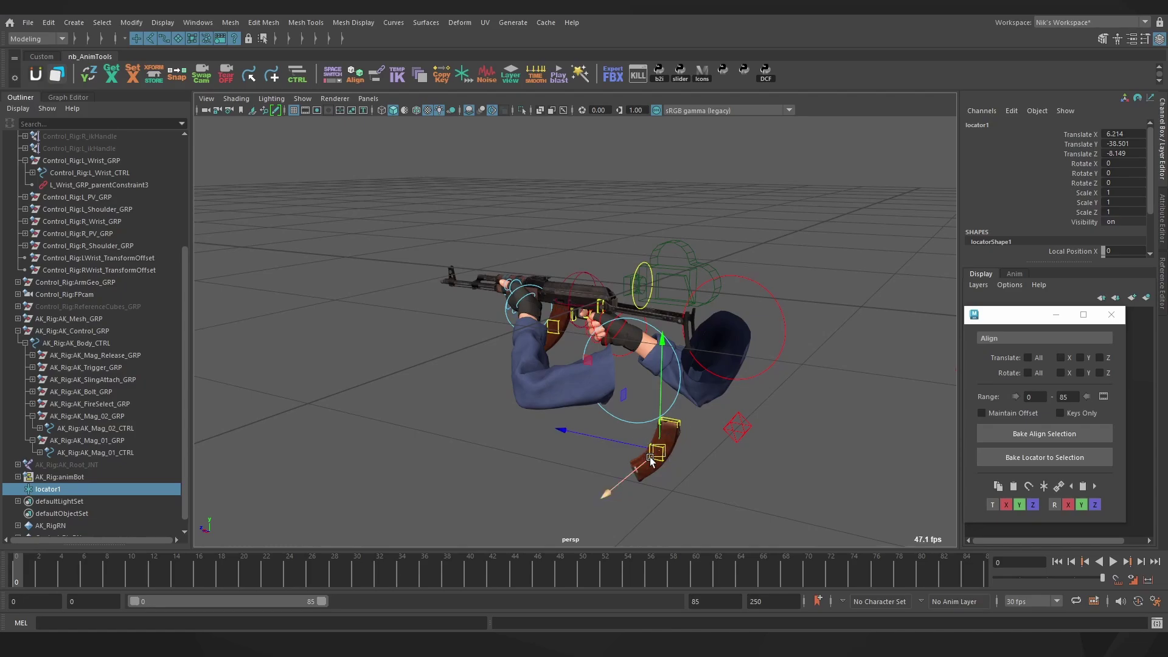
{"action": "double_click", "coordinate": [61, 490]}
{"action": "type", "text": "Dummy"}
{"action": "key", "text": "Return"}
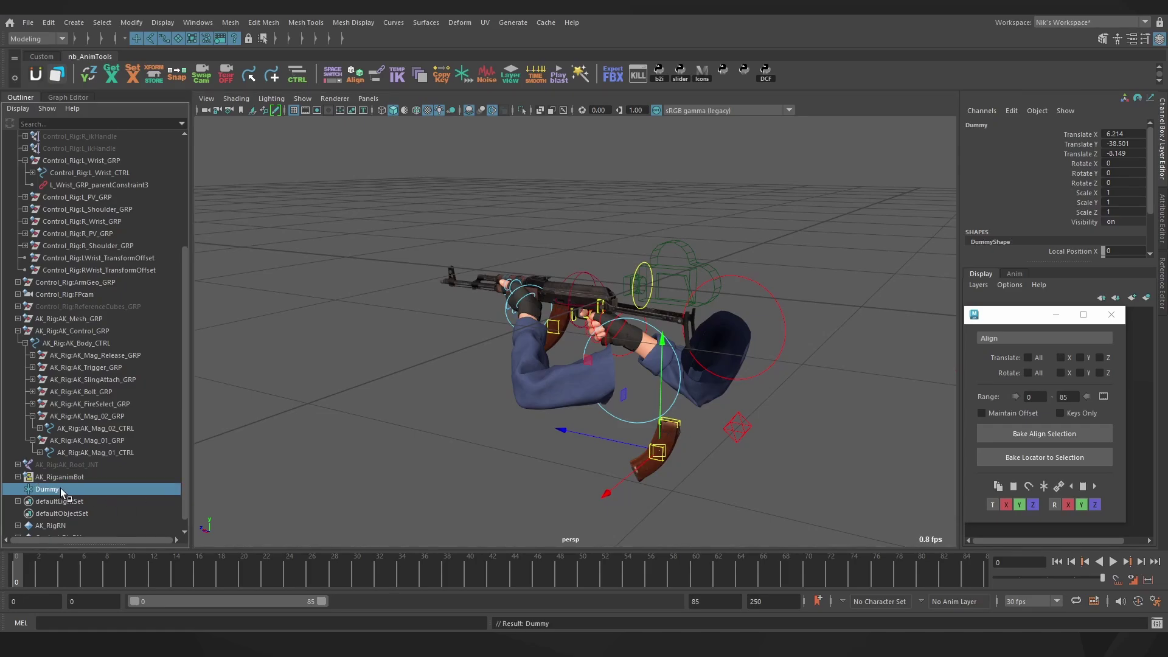
- Group the Dummy locator and name the group Dummy_grp
{"action": "key", "text": "ctrl+g"}
{"action": "double_click", "coordinate": [52, 490]}
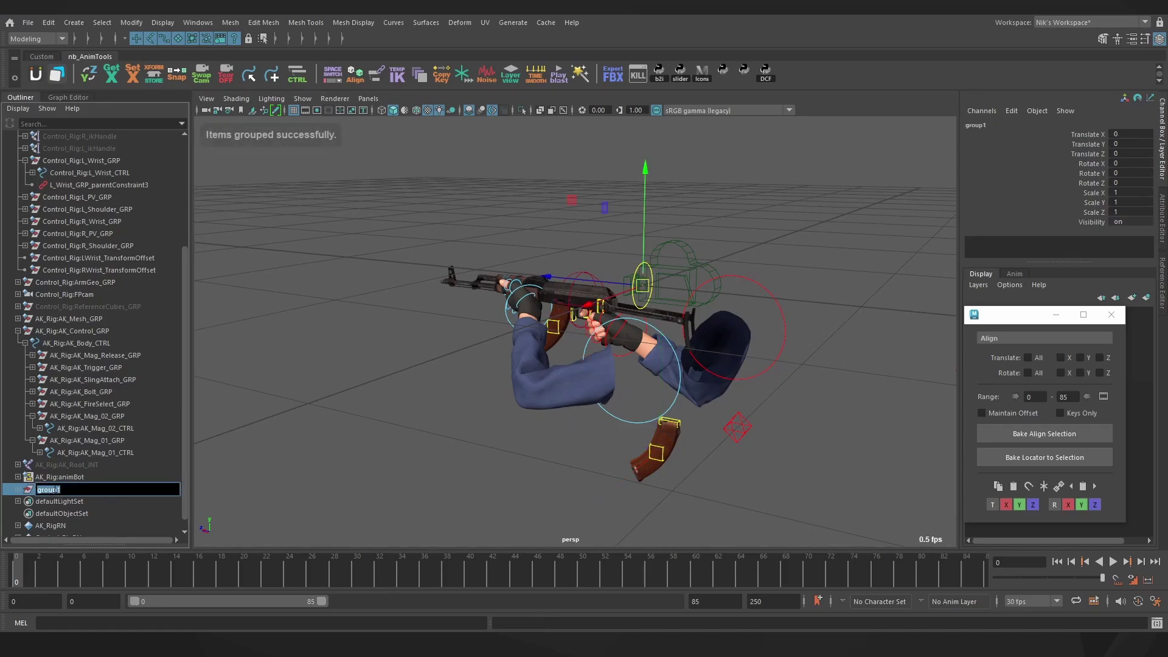
{"action": "type", "text": "Dummy_grp"}
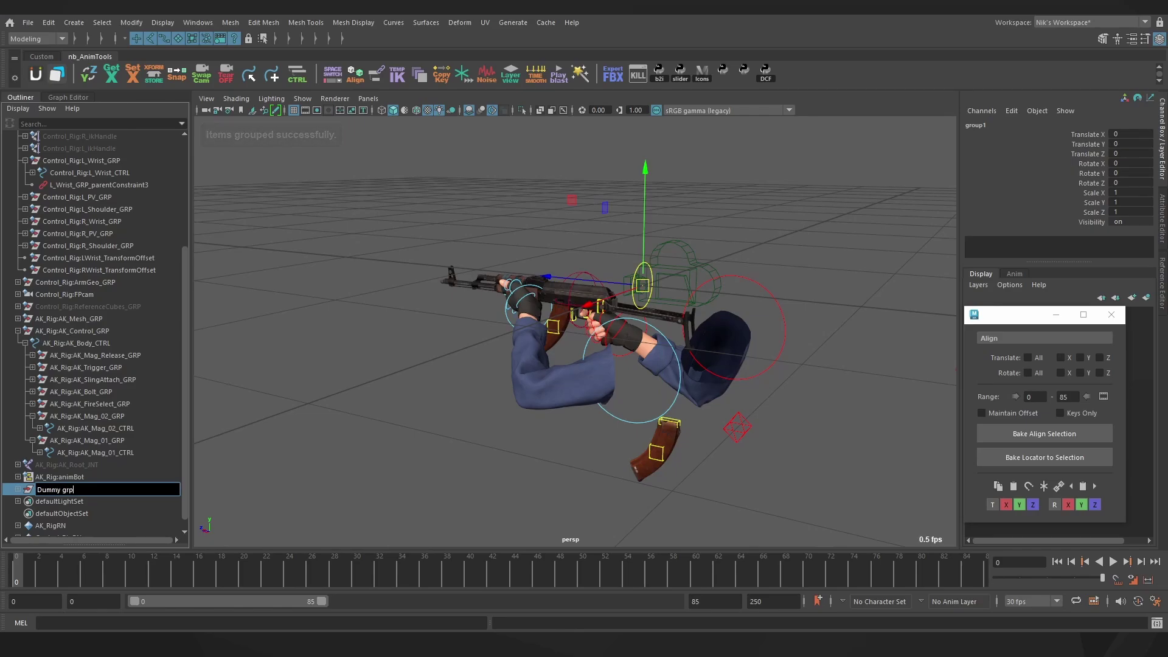
{"action": "key", "text": "Return"}
- Parent-constrain Dummy_grp to the rifle's AK_Body_CTRL
{"action": "left_click", "coordinate": [582, 278]}
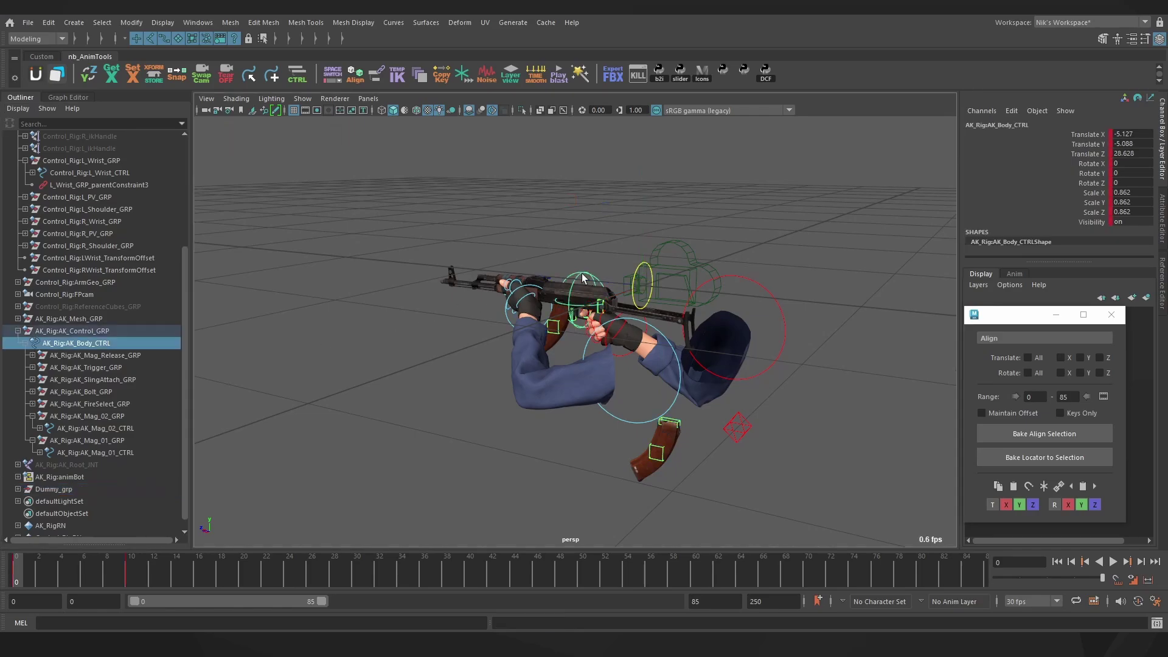
{"action": "left_click", "coordinate": [60, 489], "text": "ctrl"}
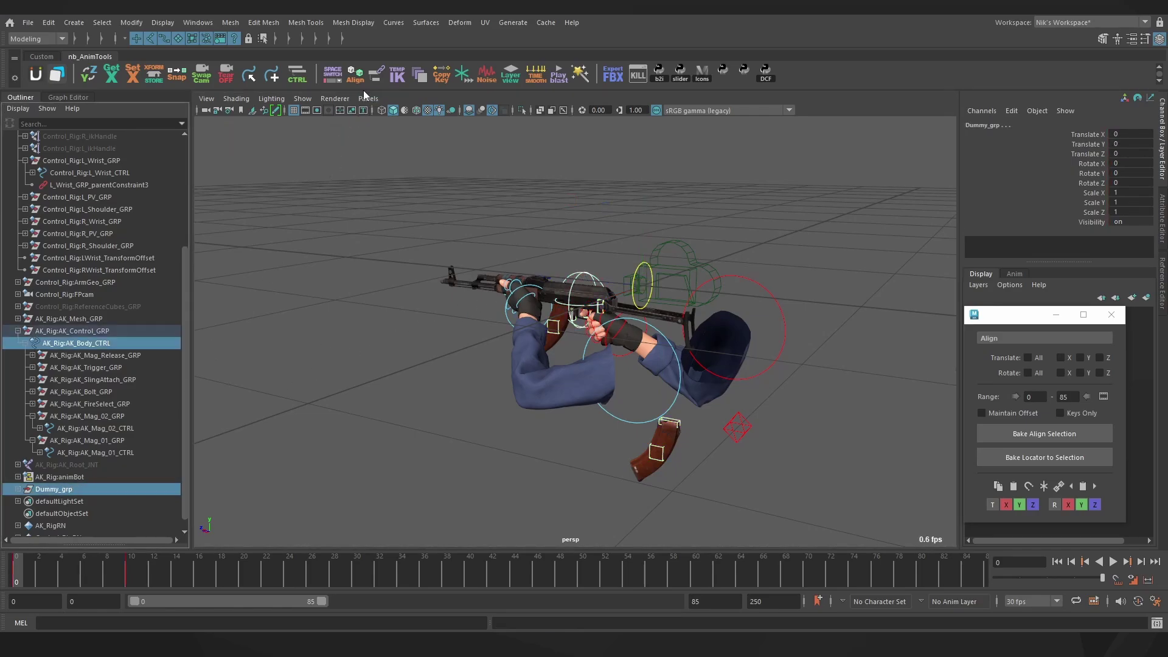
{"action": "left_click", "coordinate": [373, 77]}
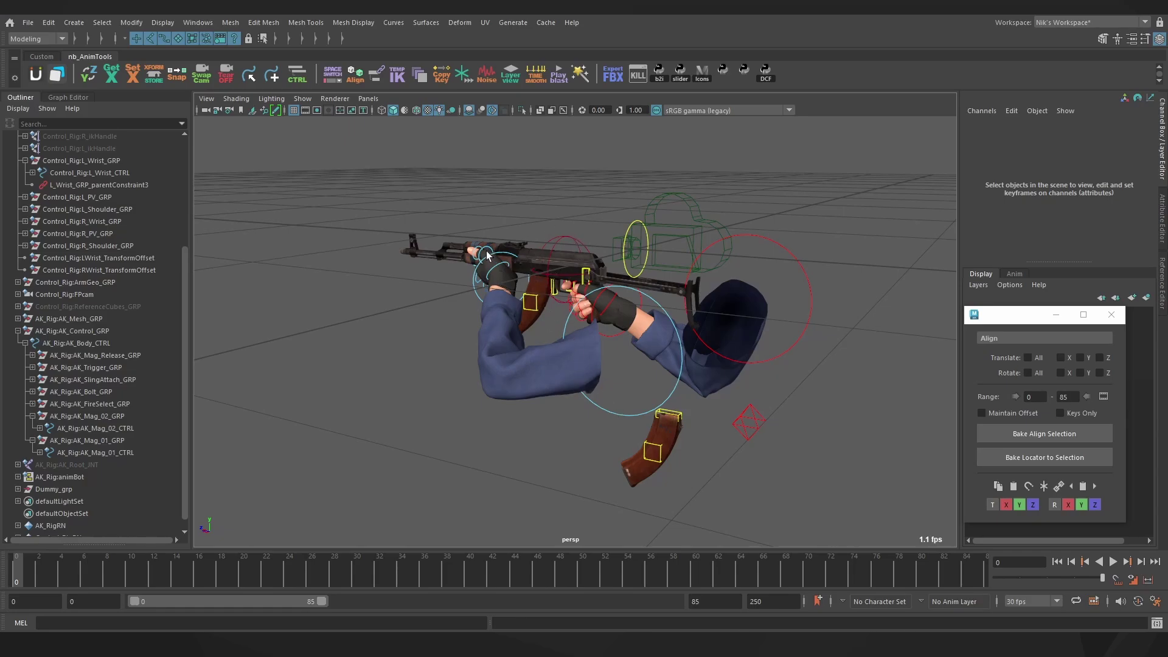
- Parent-constrain AK_Mag_01_GRP and AK_Mag_02_GRP individually to the Dummy locator
{"action": "left_click", "coordinate": [18, 489]}
{"action": "left_click", "coordinate": [50, 502]}
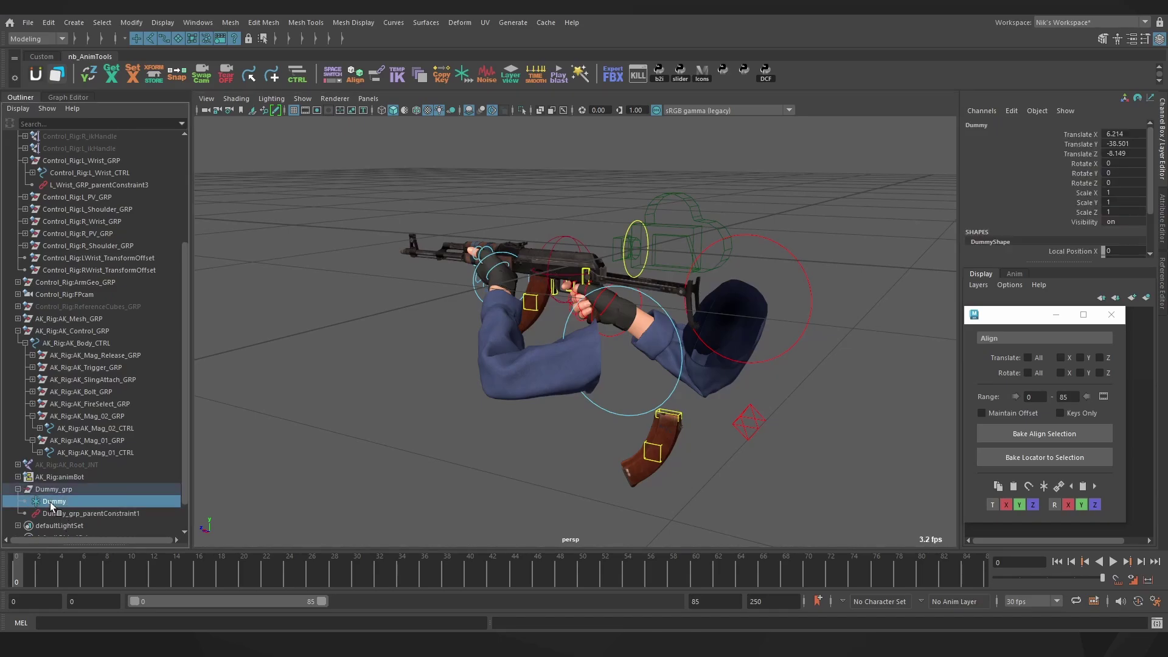
{"action": "left_click", "coordinate": [86, 440], "text": "ctrl"}
{"action": "left_click", "coordinate": [377, 73]}
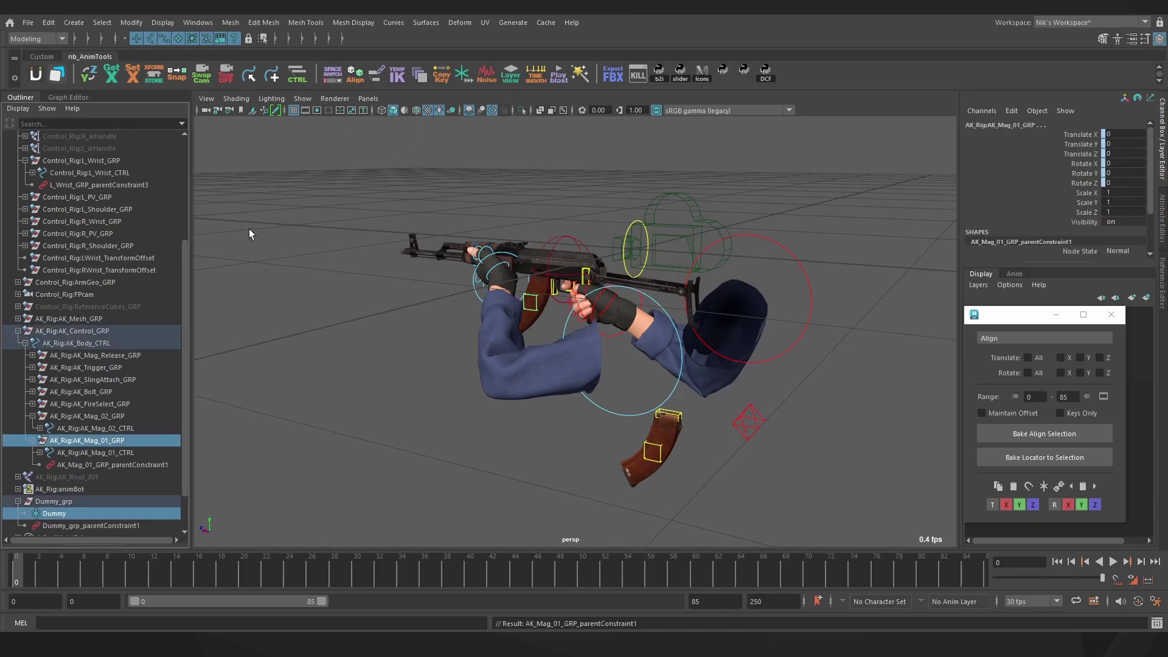
{"action": "left_click", "coordinate": [60, 516]}
{"action": "left_click", "coordinate": [92, 416], "text": "ctrl"}
{"action": "left_click", "coordinate": [375, 78]}
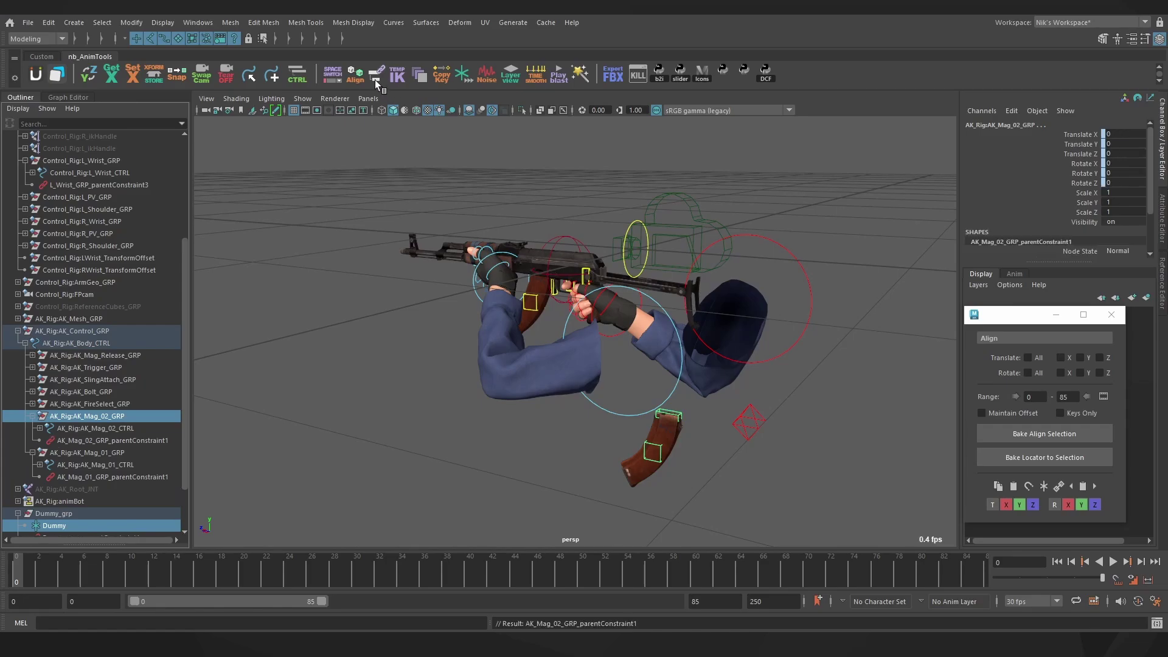
- Parent-constrain the left hand's L_Wrist_GRP to the Dummy locator
{"action": "left_click", "coordinate": [68, 522]}
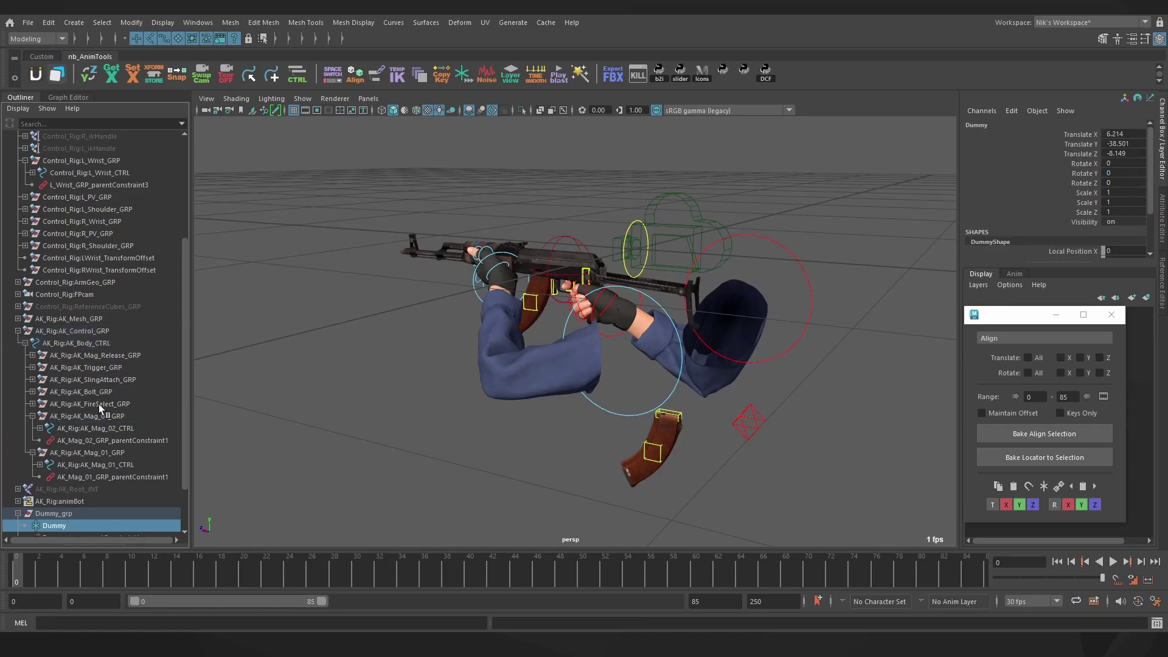
{"action": "left_click", "coordinate": [103, 160], "text": "ctrl"}
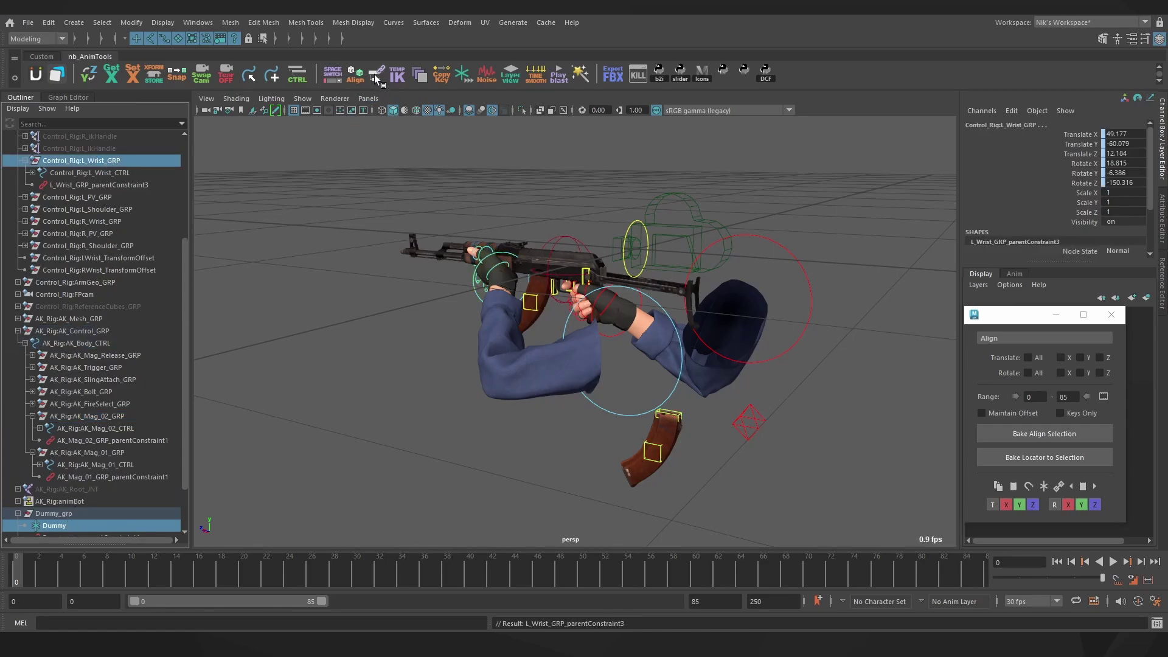
{"action": "left_click", "coordinate": [215, 214]}
- Set the Dummy W1 weight of the L_Wrist_GRP parent constraint to 0
{"action": "left_click", "coordinate": [128, 185]}
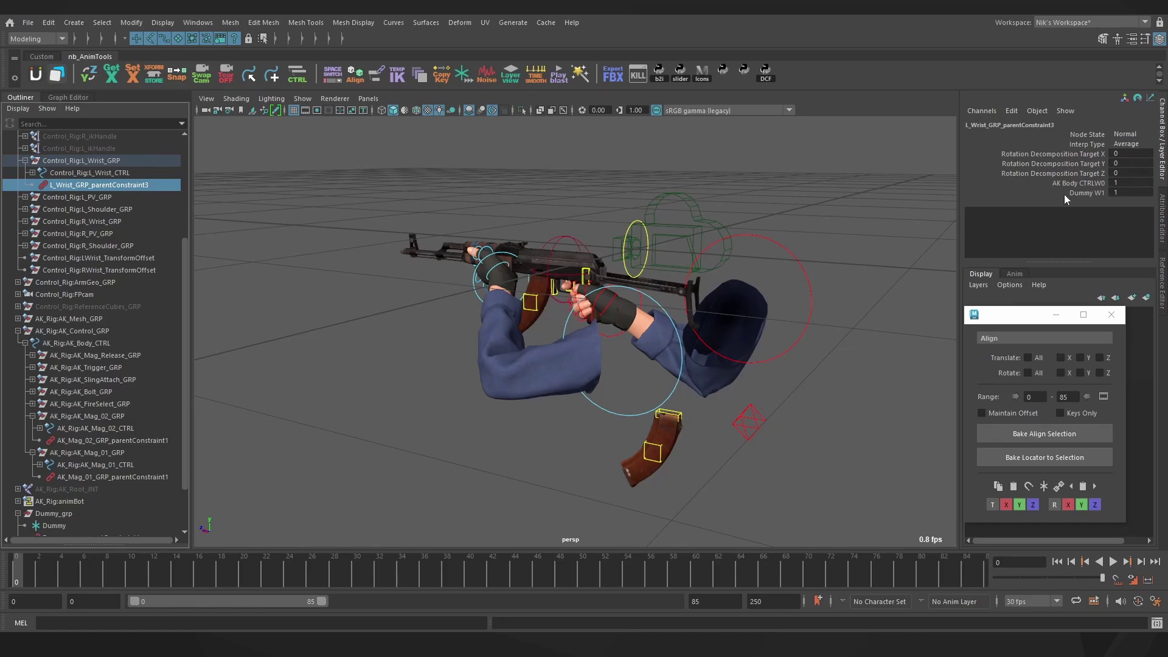
{"action": "double_click", "coordinate": [1122, 192]}
{"action": "key", "text": "Return"}
- Test-move the rifle's AK_Body_CTRL with the new constraints and undo the move
{"action": "left_click", "coordinate": [568, 255]}
{"action": "left_click_drag", "start_coordinate": [550, 263], "coordinate": [614, 222]}
{"action": "key", "text": "ctrl+z"}
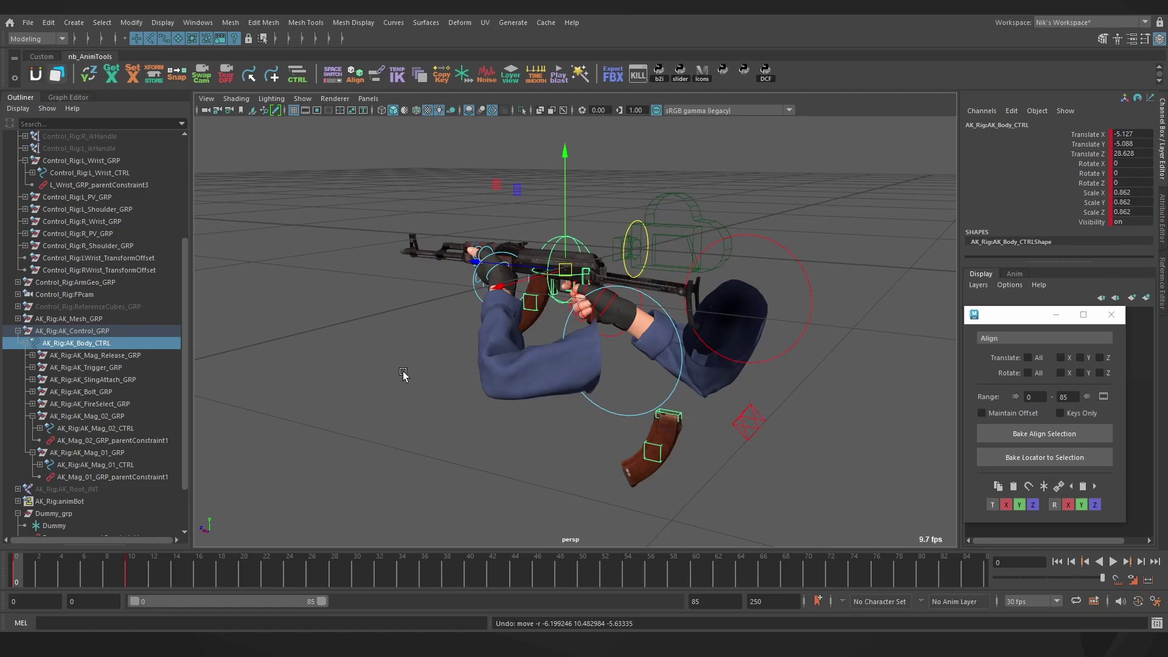
- Set the AK Body CTRLW0 weight of the Dummy_grp parent constraint to 0
{"action": "scroll", "coordinate": [97, 394], "scroll_direction": "down", "scroll_amount": 3}
{"action": "left_click", "coordinate": [68, 475]}
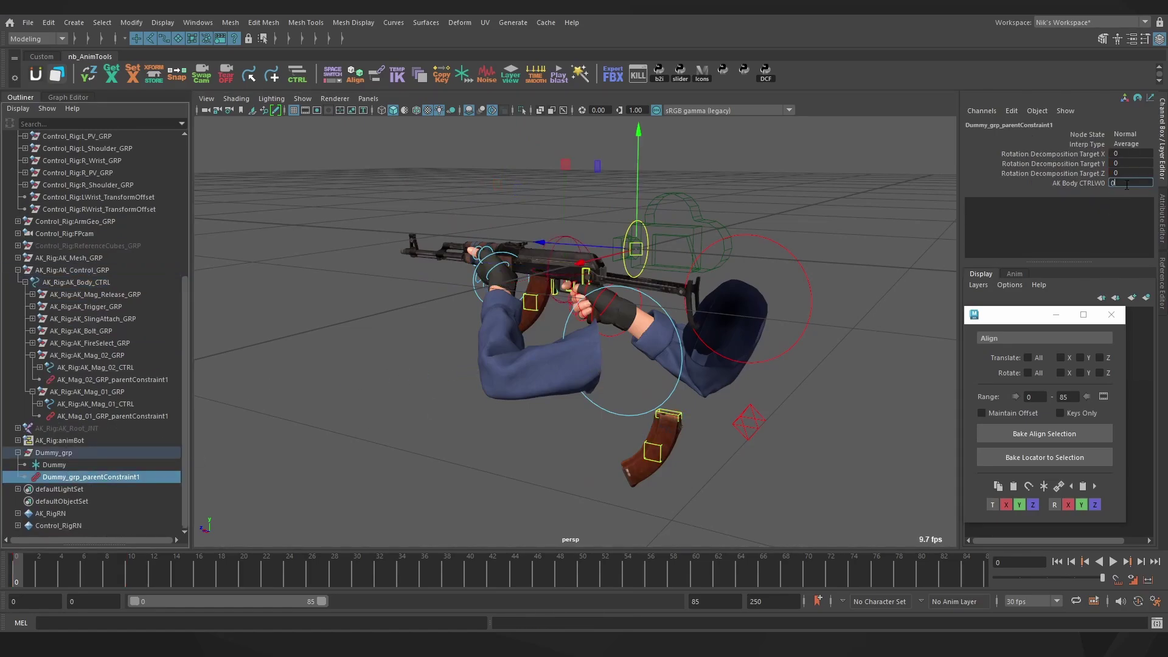
{"action": "left_click", "coordinate": [526, 434]}
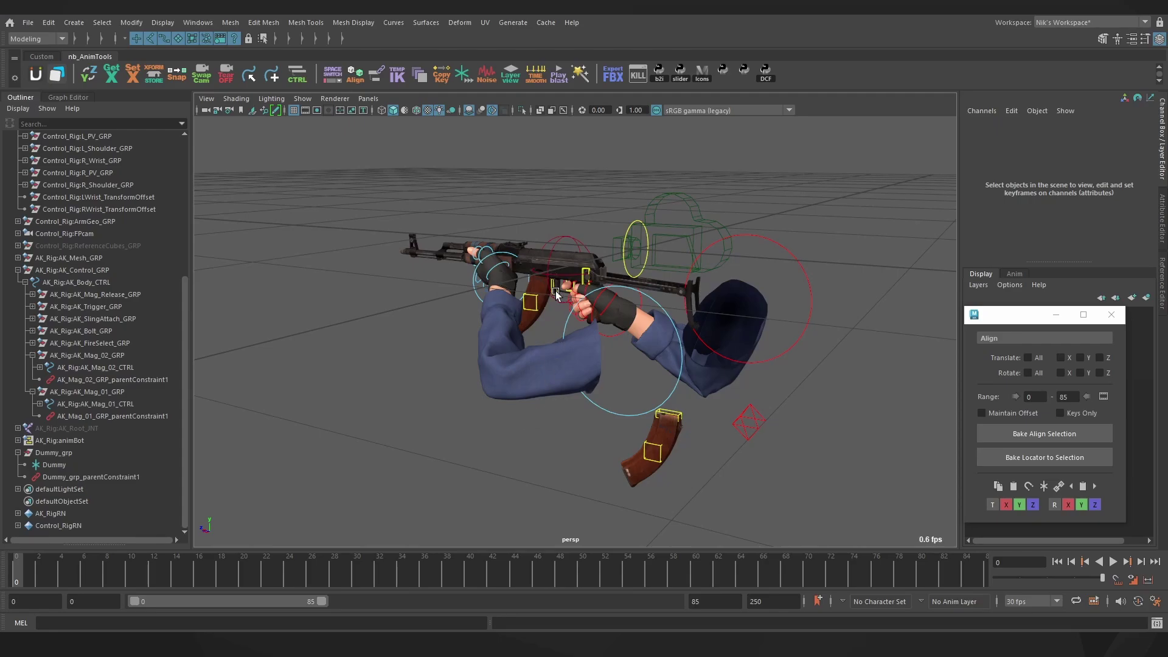
- Set the Dummy W0 weight of the AK_Mag_01_GRP parent constraint to 0
{"action": "left_click", "coordinate": [94, 415]}
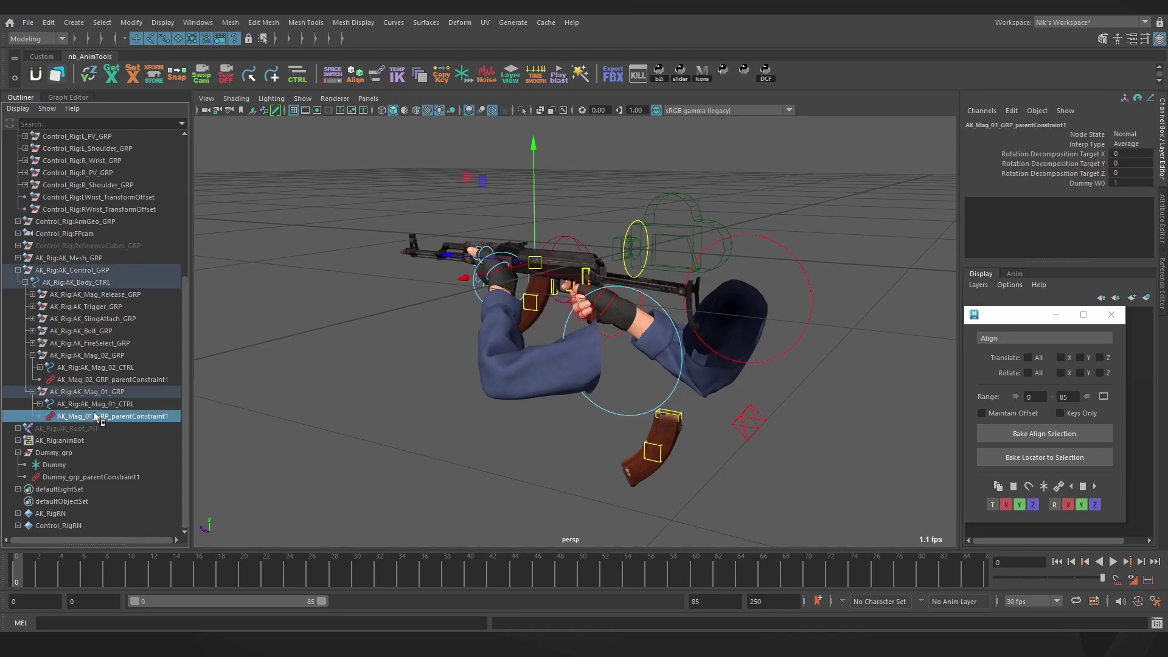
{"action": "double_click", "coordinate": [1125, 183]}
{"action": "type", "text": "0"}
{"action": "key", "text": "Return"}
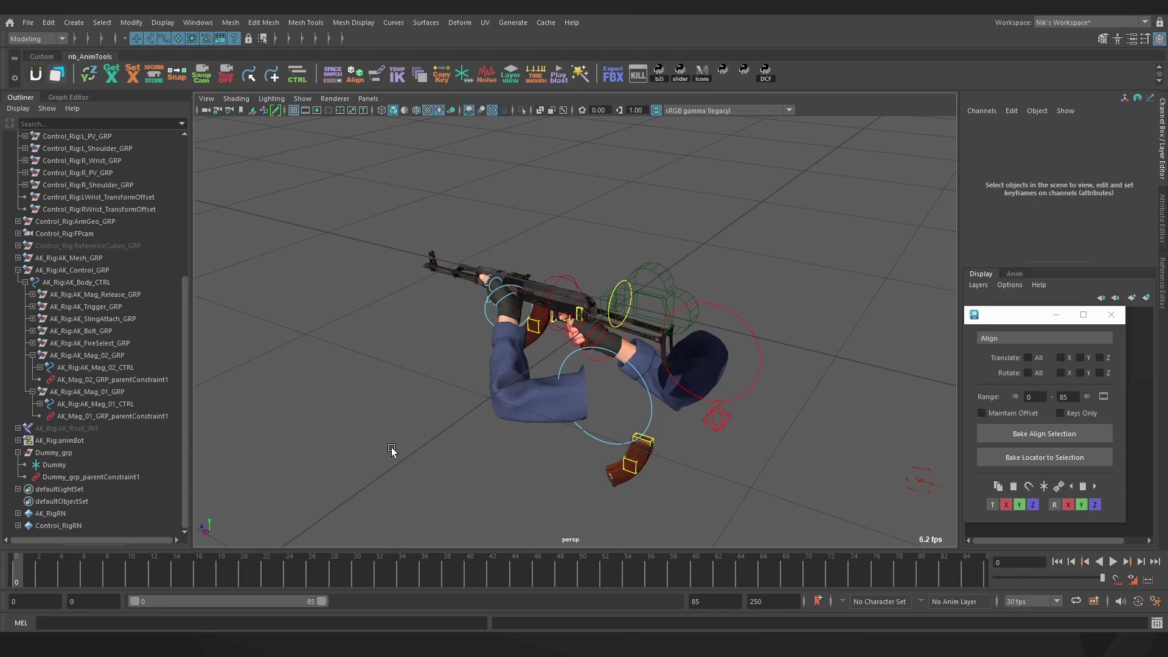
- Key the Dummy locator at frame 0
{"action": "left_click", "coordinate": [54, 464]}
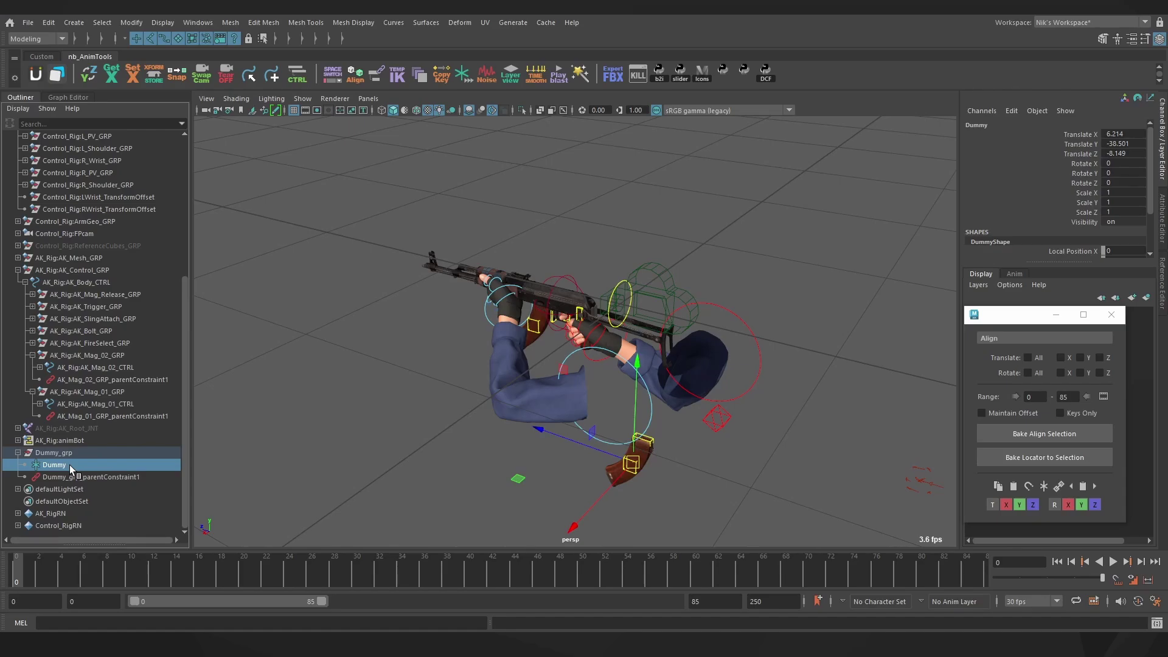
{"action": "key", "text": "s"}
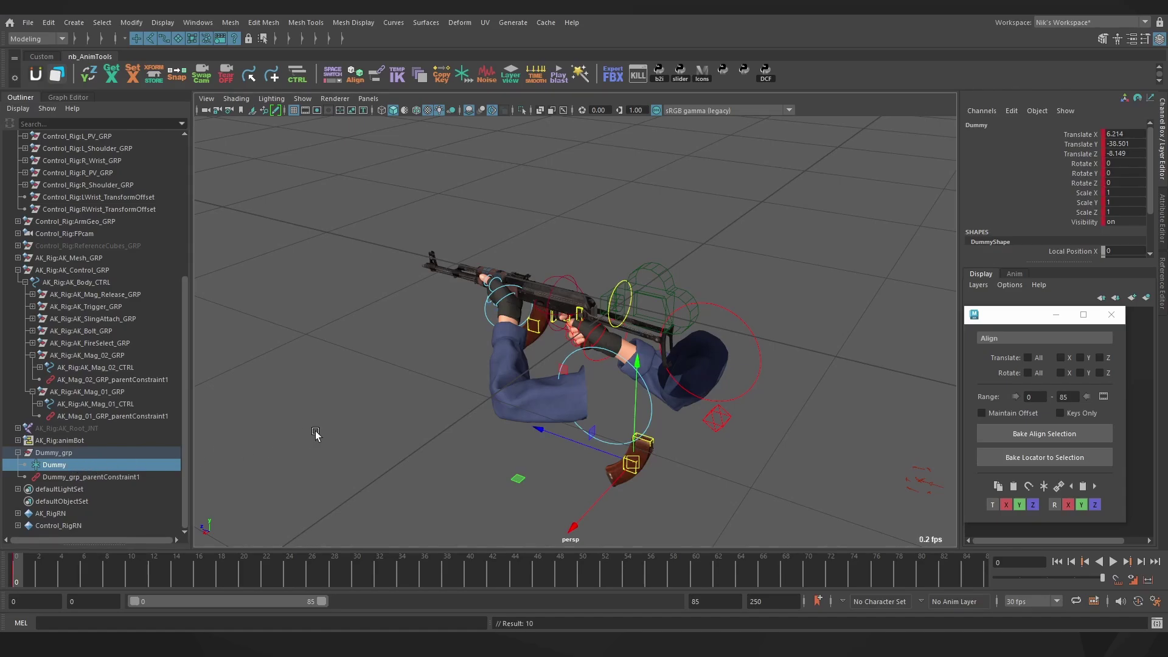
- At frame 10, rotate the rifle's AK_Body_CTRL so the muzzle tilts up
{"action": "left_click", "coordinate": [131, 575]}
{"action": "left_click", "coordinate": [579, 302]}
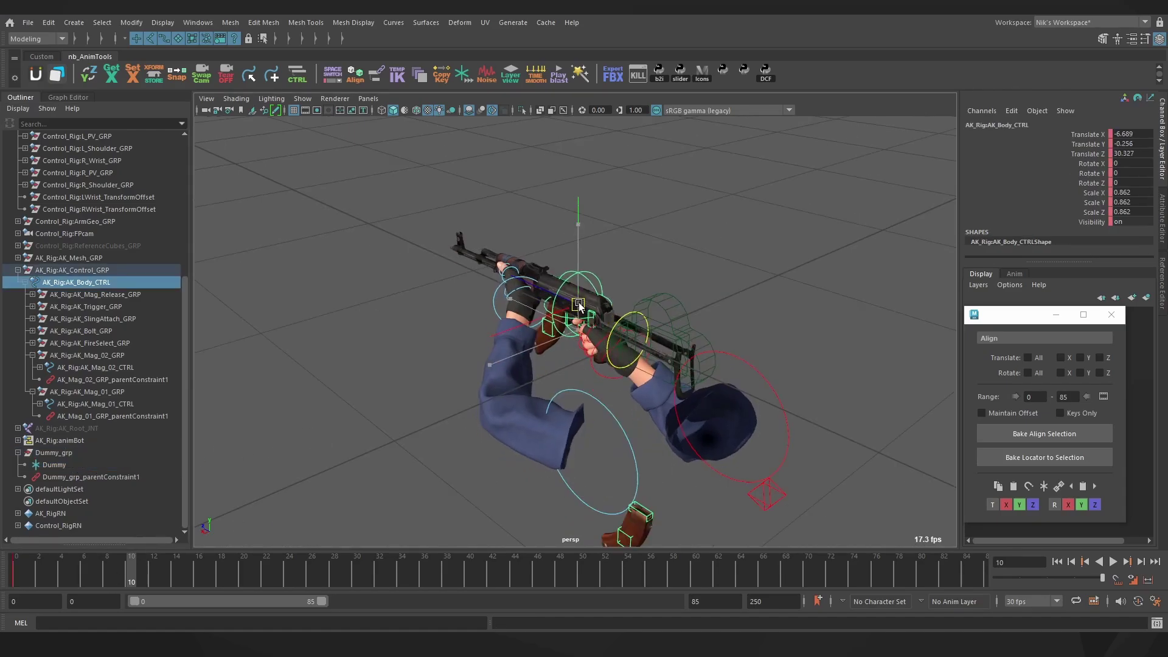
{"action": "left_click_drag", "start_coordinate": [579, 302], "coordinate": [529, 298], "text": "alt"}
{"action": "key", "text": "e"}
- Move the left wrist control down off the rifle, rotate the hand toward the loose magazine and key it at frame 10
{"action": "left_click", "coordinate": [529, 234]}
{"action": "key", "text": "w"}
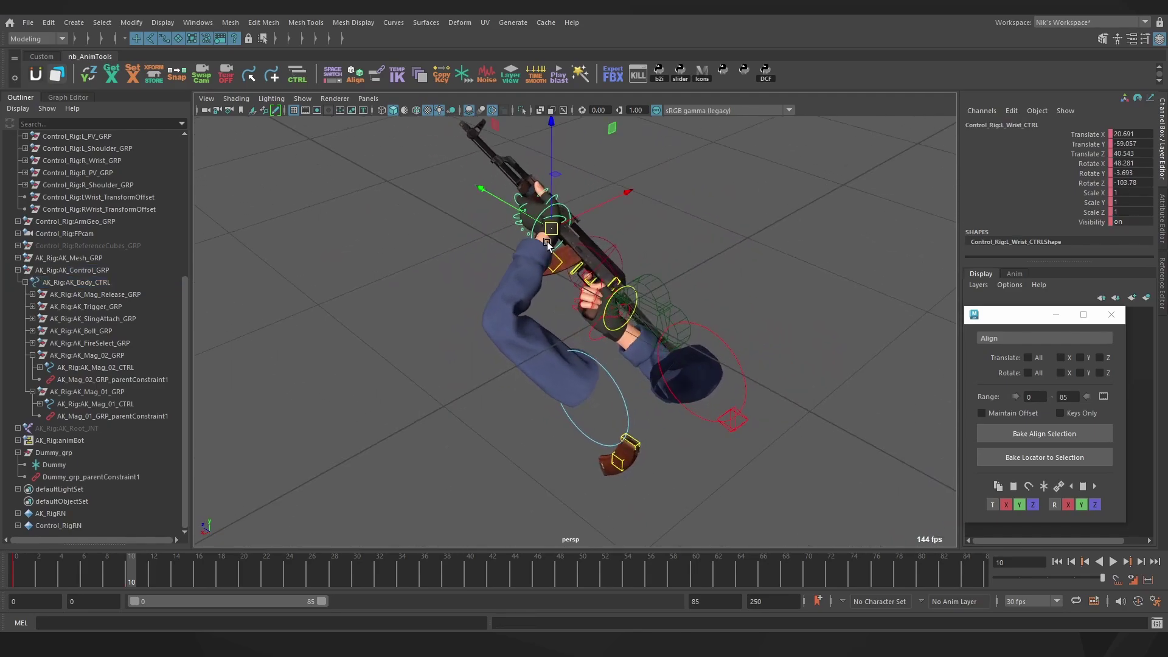
{"action": "left_click_drag", "start_coordinate": [554, 221], "coordinate": [522, 420]}
{"action": "left_click_drag", "start_coordinate": [523, 420], "coordinate": [560, 435], "text": "alt"}
{"action": "key", "text": "e"}
{"action": "left_click_drag", "start_coordinate": [441, 426], "coordinate": [468, 468]}
{"action": "key", "text": "s"}
{"action": "key", "text": "q"}
- Move and rotate the Dummy locator so the loose magazine sits in the left hand, and key it at frame 10
{"action": "left_click", "coordinate": [54, 466]}
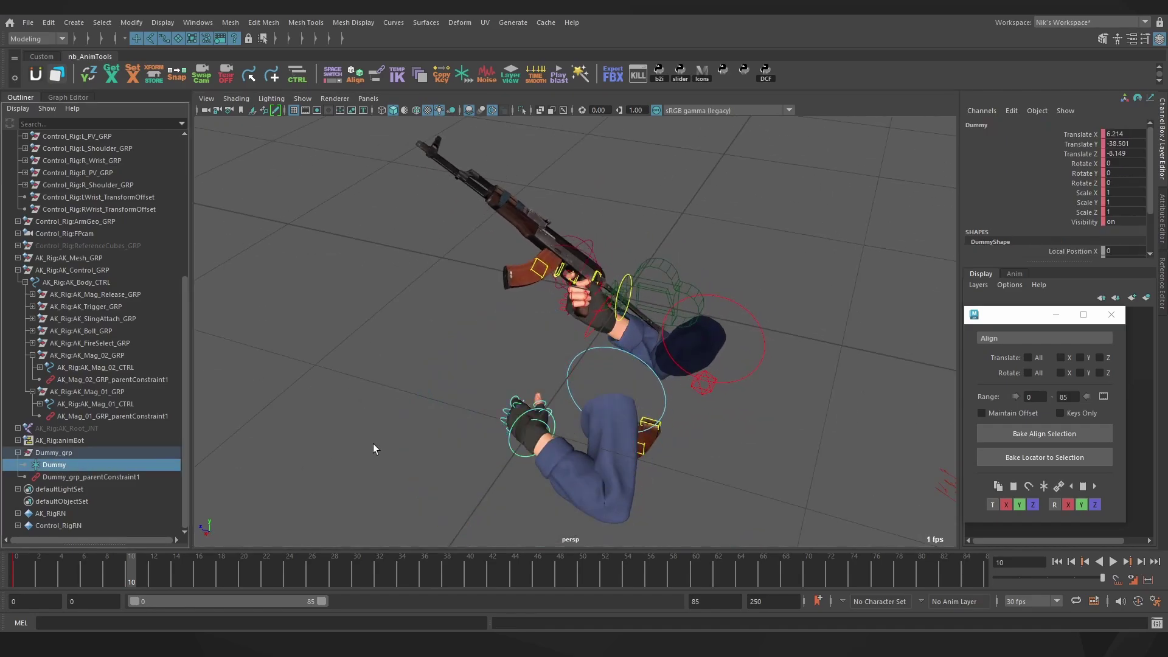
{"action": "left_click_drag", "start_coordinate": [374, 444], "coordinate": [610, 404], "text": "alt"}
{"action": "key", "text": "w"}
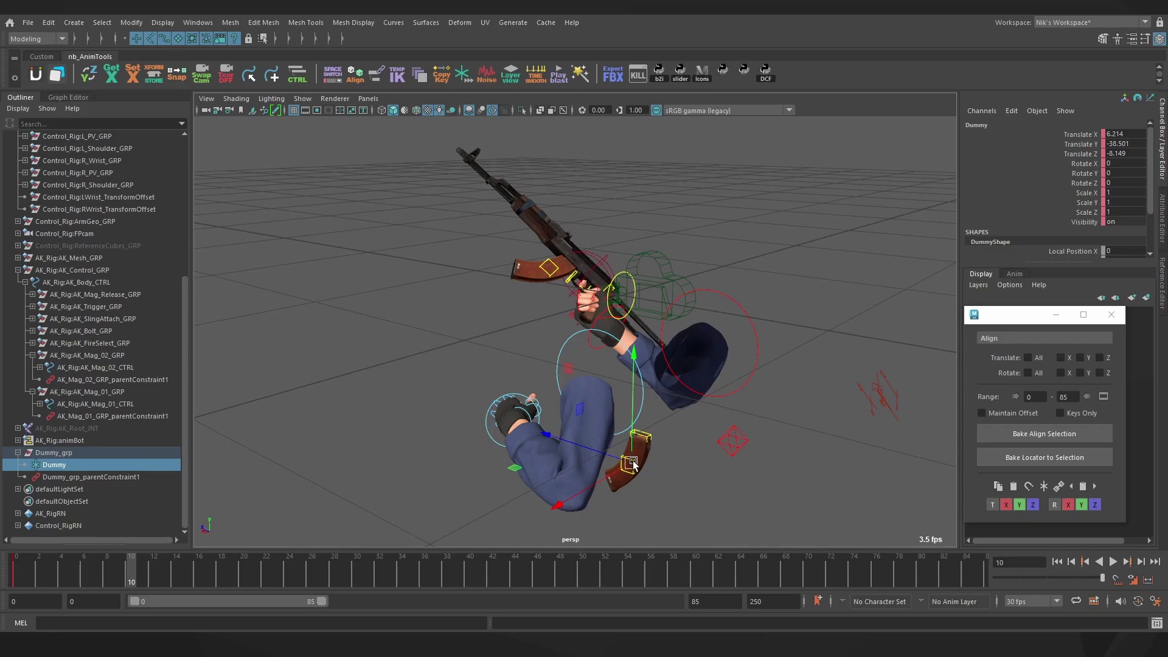
{"action": "left_click_drag", "start_coordinate": [629, 471], "coordinate": [578, 342]}
{"action": "key", "text": "f"}
{"action": "scroll", "coordinate": [542, 400], "scroll_direction": "down", "scroll_amount": 8}
{"action": "key", "text": "e"}
{"action": "left_click_drag", "start_coordinate": [538, 294], "coordinate": [584, 359]}
{"action": "key", "text": "w"}
{"action": "left_click_drag", "start_coordinate": [575, 332], "coordinate": [610, 391]}
{"action": "key", "text": "s"}
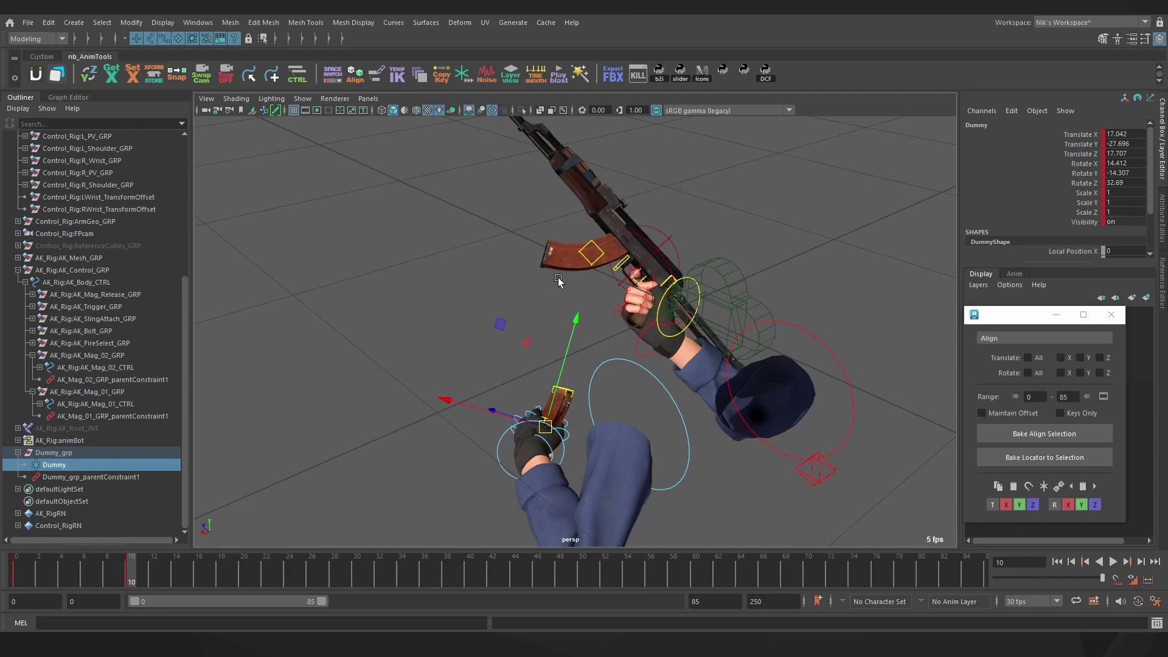
- Key the AK Body CTRLW0 and Dummy W1 weights of the L_Wrist_GRP parent constraint at frame 10
{"action": "scroll", "coordinate": [103, 315], "scroll_direction": "up", "scroll_amount": 5}
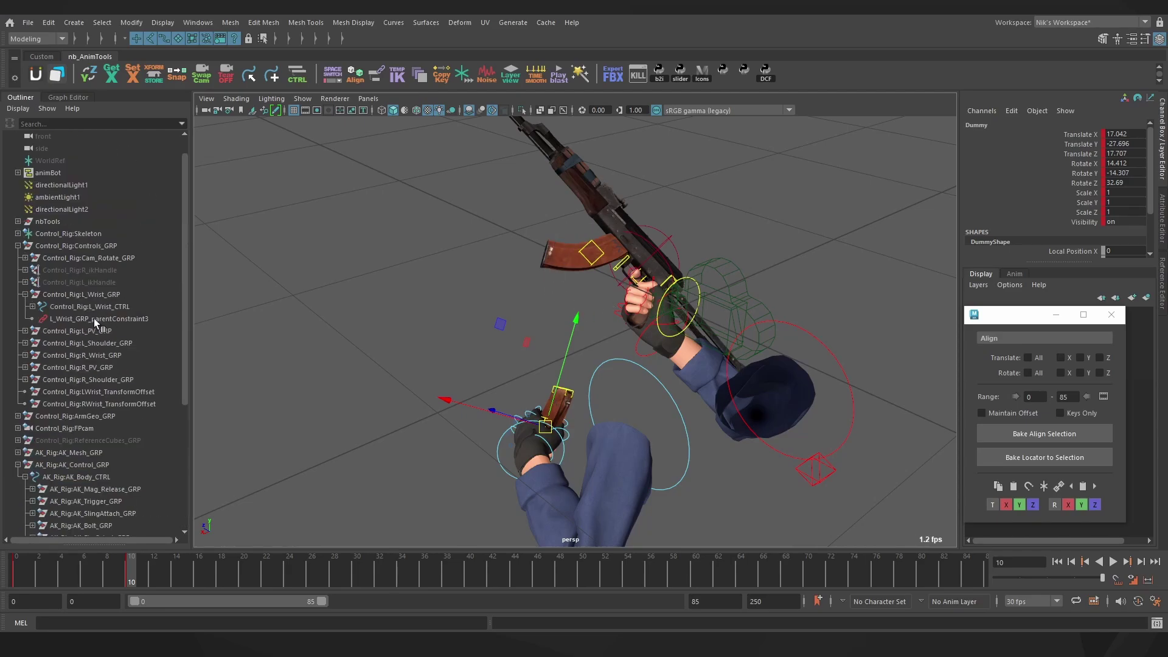
{"action": "left_click", "coordinate": [93, 318]}
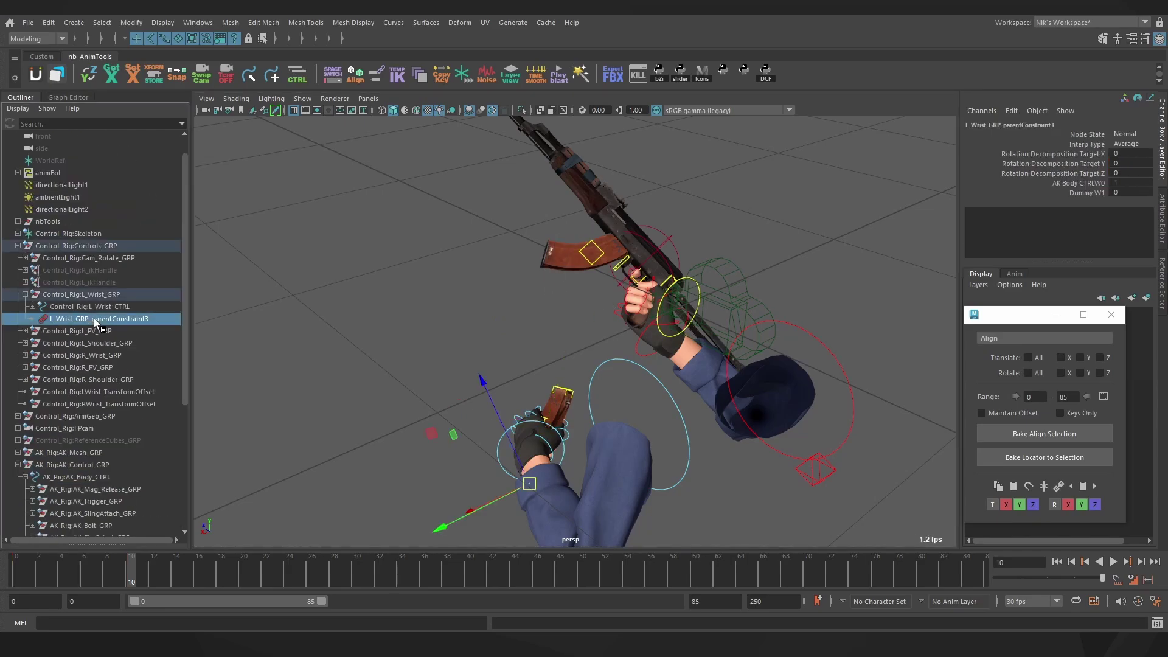
{"action": "right_click", "coordinate": [1086, 184]}
{"action": "left_click", "coordinate": [1085, 206]}
{"action": "left_click", "coordinate": [1092, 193]}
{"action": "right_click", "coordinate": [1093, 193]}
{"action": "left_click", "coordinate": [1092, 215]}
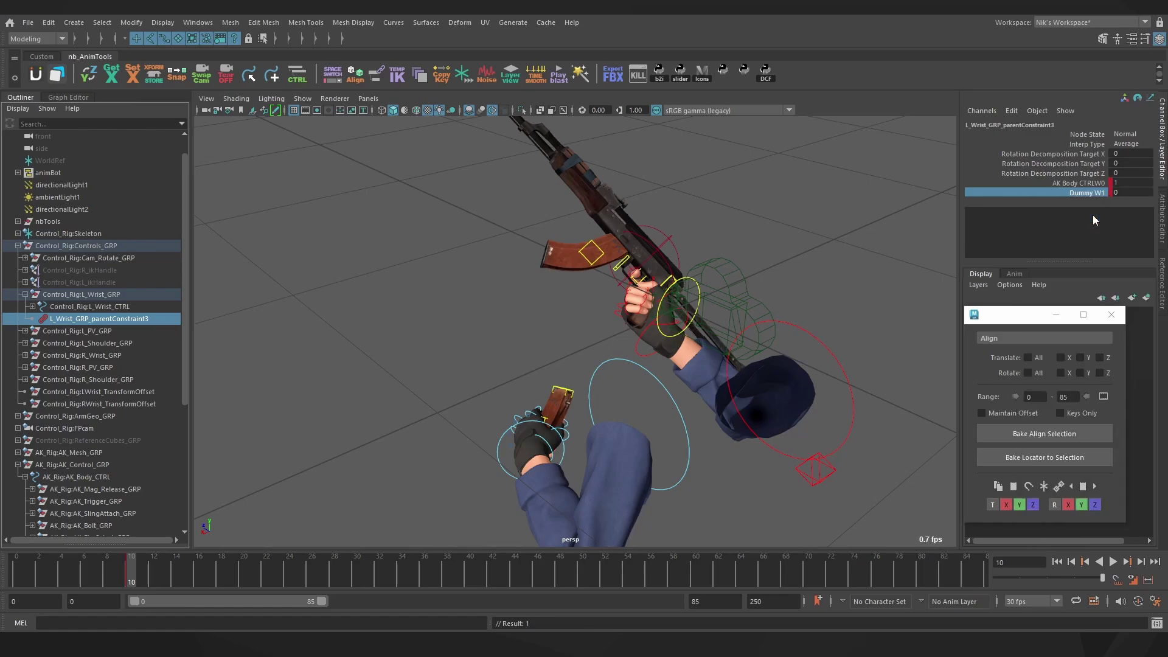
- Select the left wrist control L_Wrist_CTRL at frame 10 and copy its world transform
{"action": "left_click", "coordinate": [495, 450]}
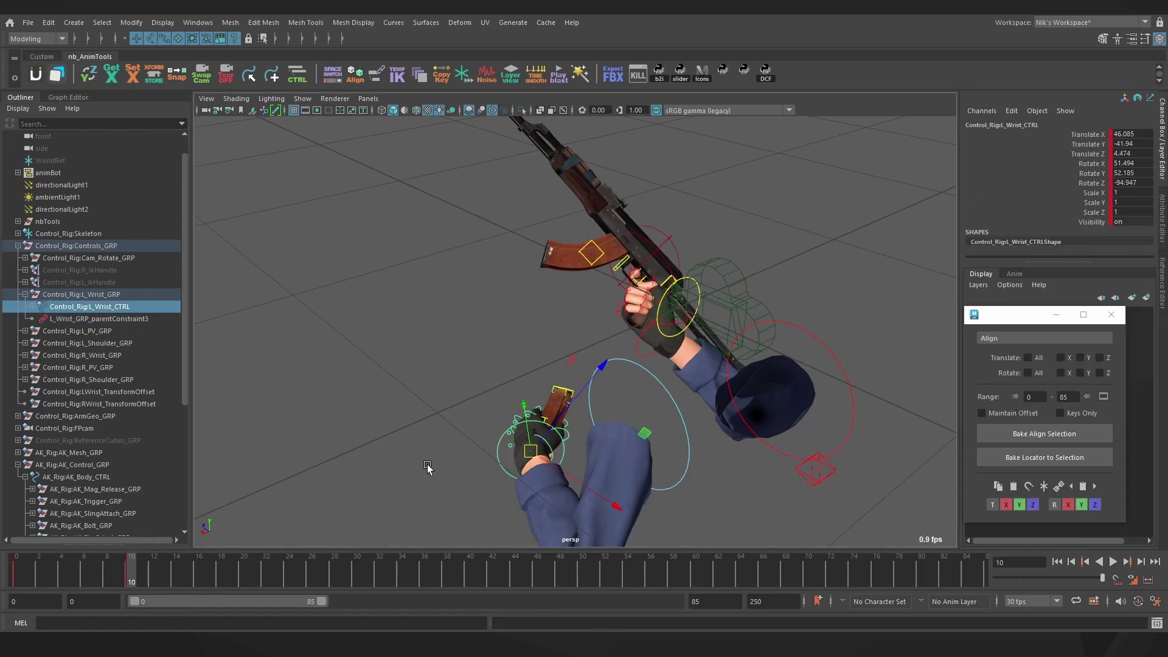
{"action": "left_click", "coordinate": [447, 419]}
{"action": "left_click", "coordinate": [501, 444]}
- At frame 11, set the L_Wrist_GRP parent constraint's AK Body CTRLW0 weight to 0 and Dummy W1 weight to 1
{"action": "left_click", "coordinate": [141, 320]}
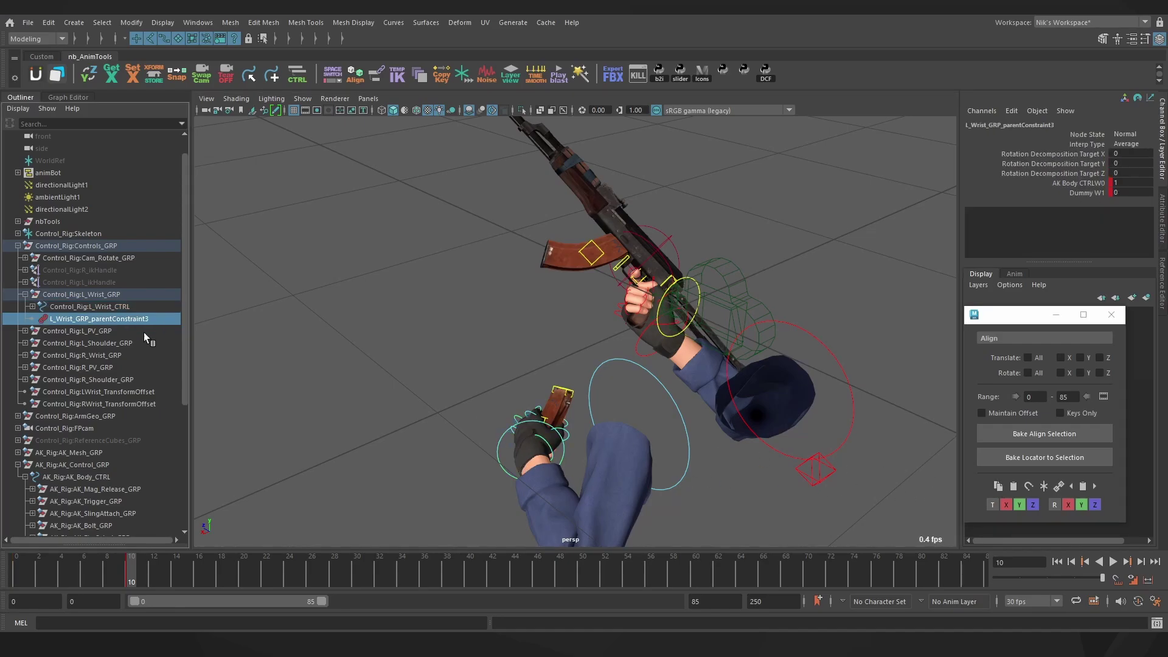
{"action": "left_click", "coordinate": [141, 574]}
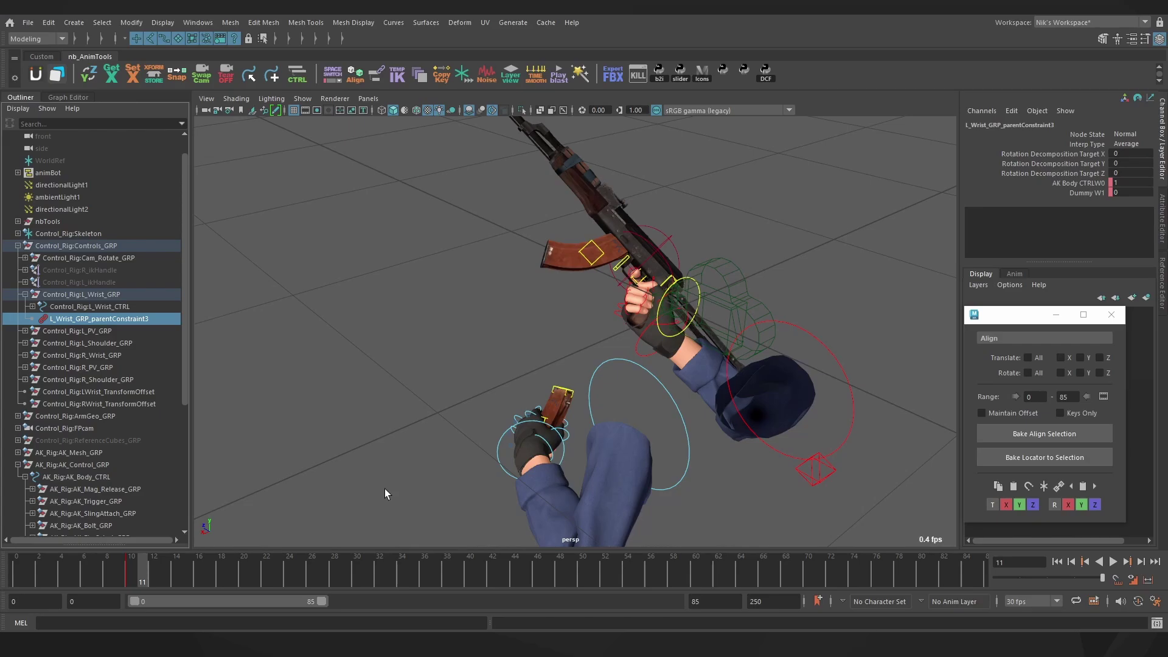
{"action": "double_click", "coordinate": [1130, 181]}
{"action": "type", "text": "0"}
{"action": "key", "text": "Return"}
{"action": "double_click", "coordinate": [1121, 192]}
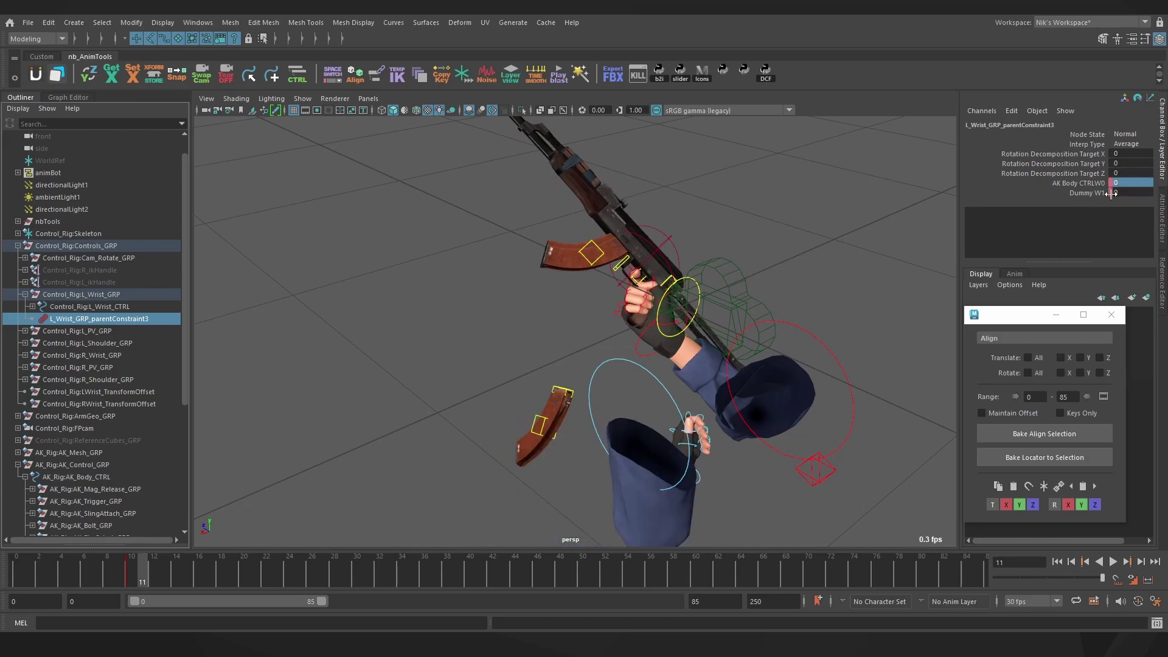
{"action": "type", "text": "1"}
{"action": "key", "text": "Return"}
- Key the Dummy W1 and AK Body CTRLW0 weights of the left wrist constraint at frame 11
{"action": "right_click", "coordinate": [1101, 192]}
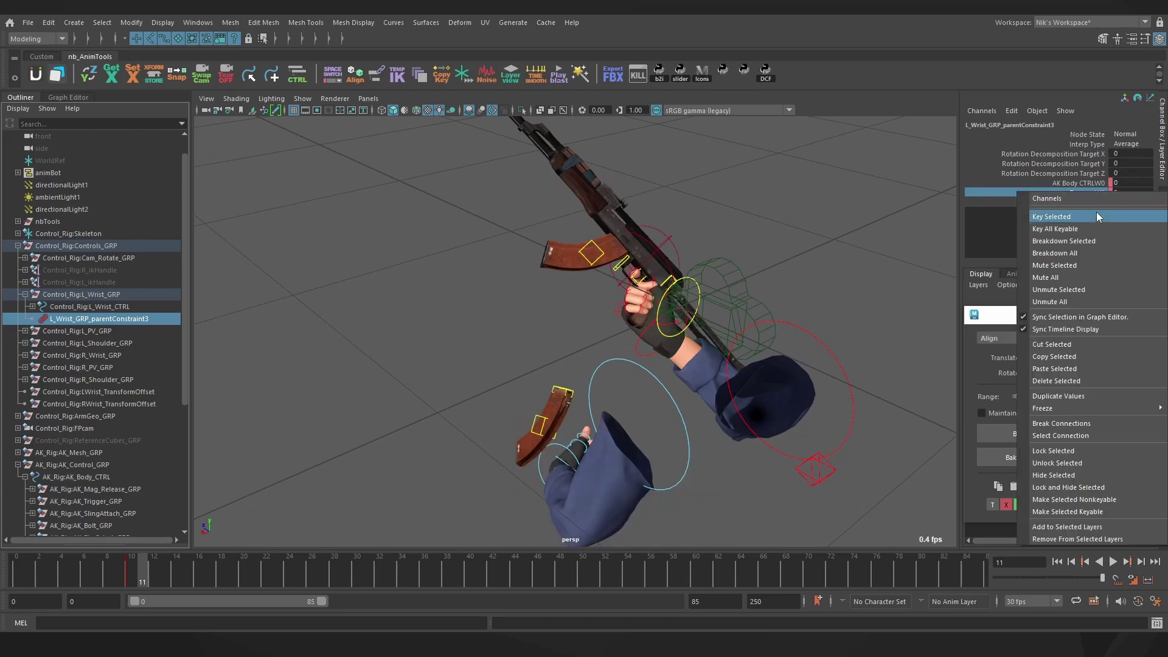
{"action": "left_click", "coordinate": [1097, 214]}
{"action": "right_click", "coordinate": [1100, 182]}
{"action": "left_click", "coordinate": [1101, 203]}
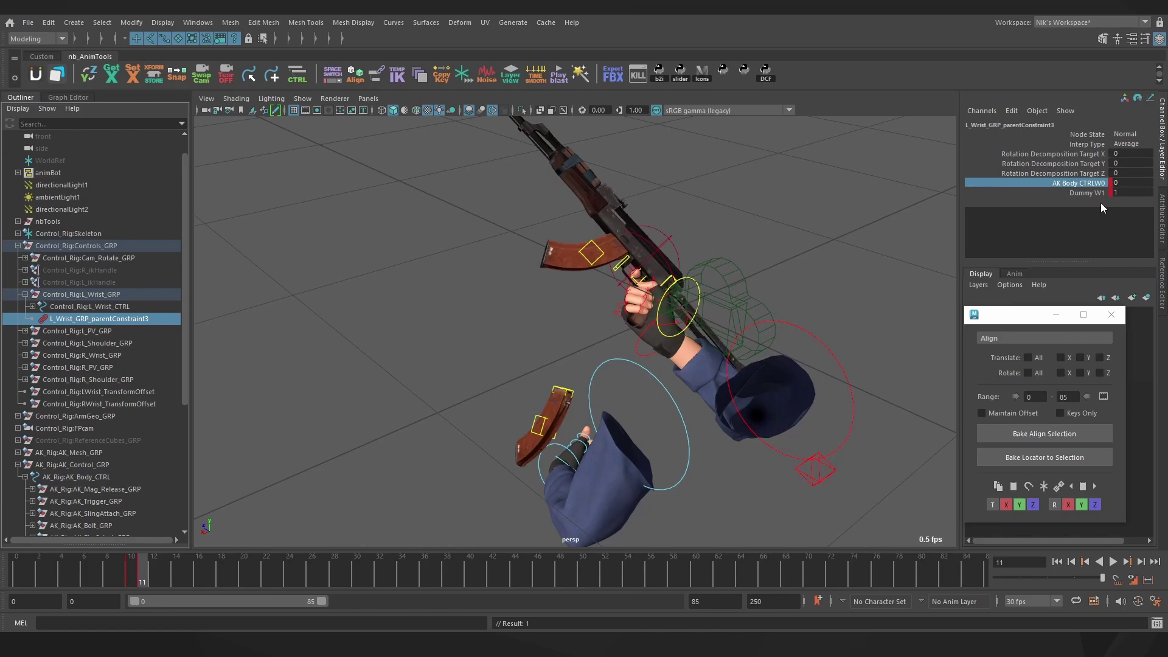
- Paste the copied transform onto L_Wrist_CTRL at frame 11 and compare the hand pose with frame 10
{"action": "left_click", "coordinate": [95, 307]}
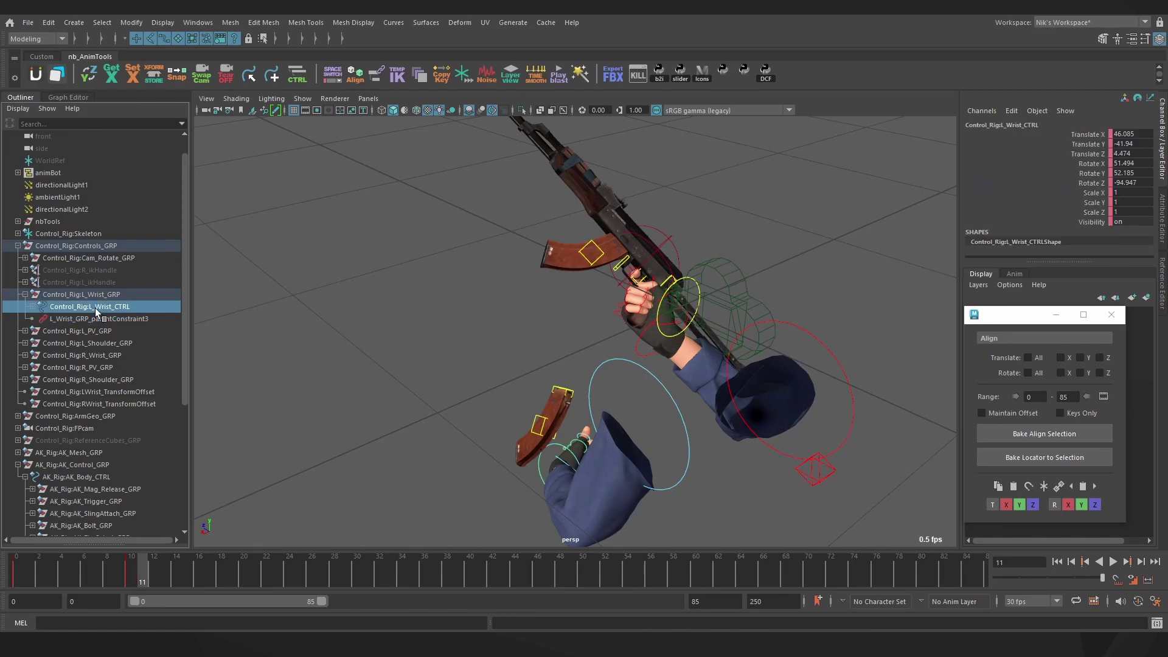
{"action": "left_click", "coordinate": [1012, 486]}
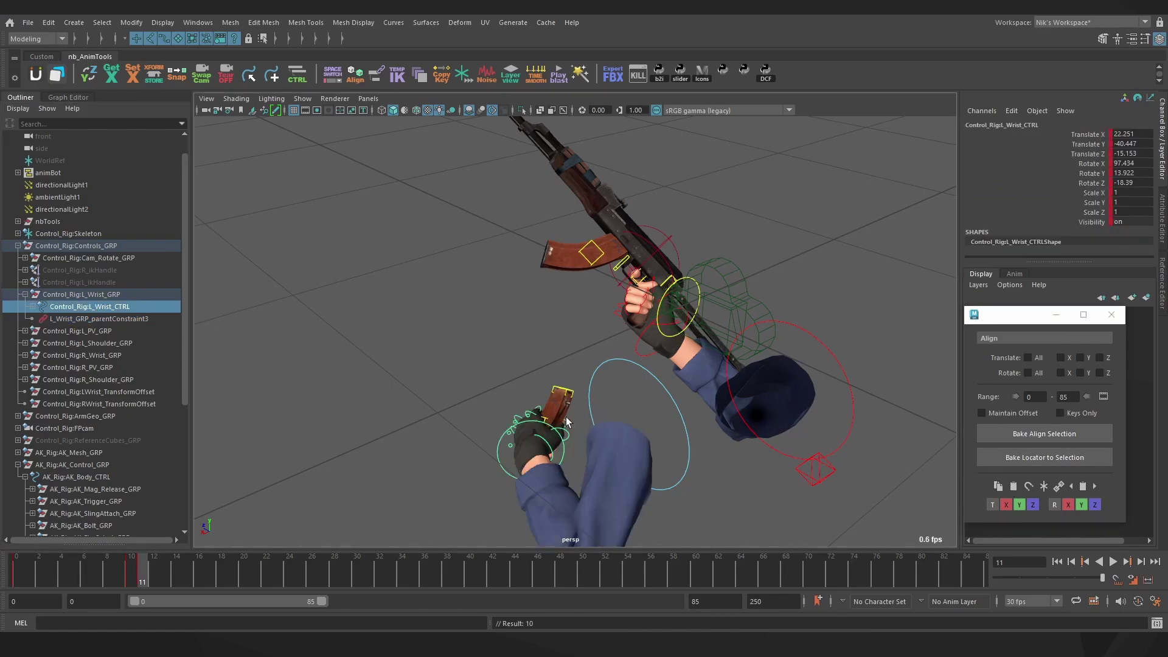
{"action": "left_click", "coordinate": [129, 573]}
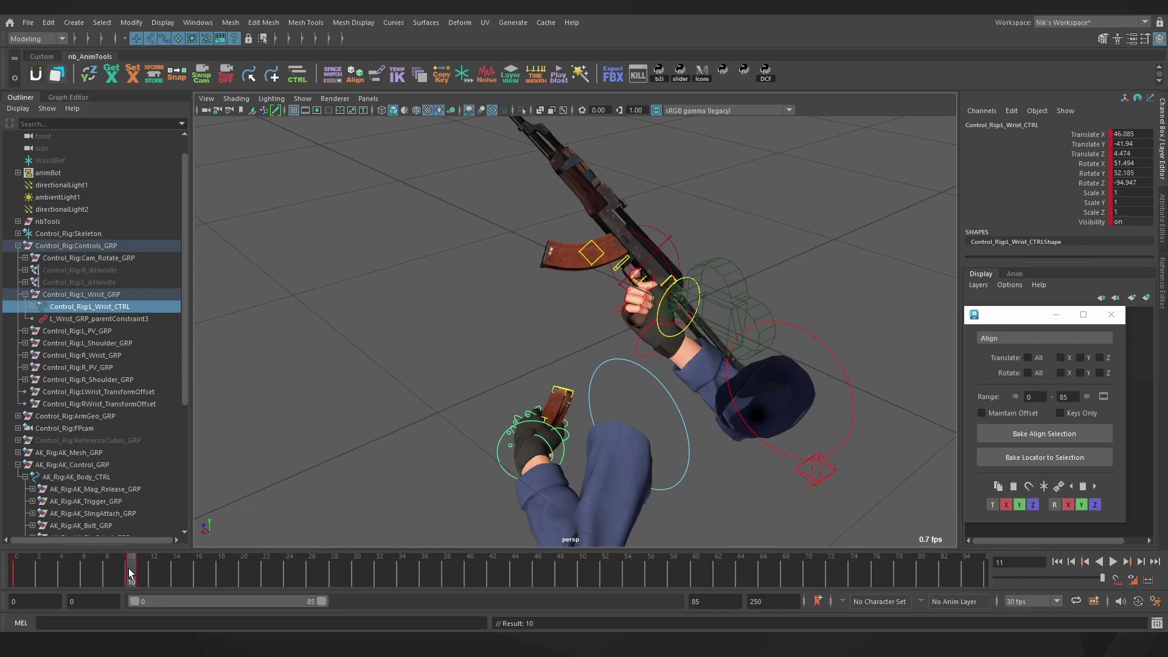
{"action": "left_click", "coordinate": [144, 575]}
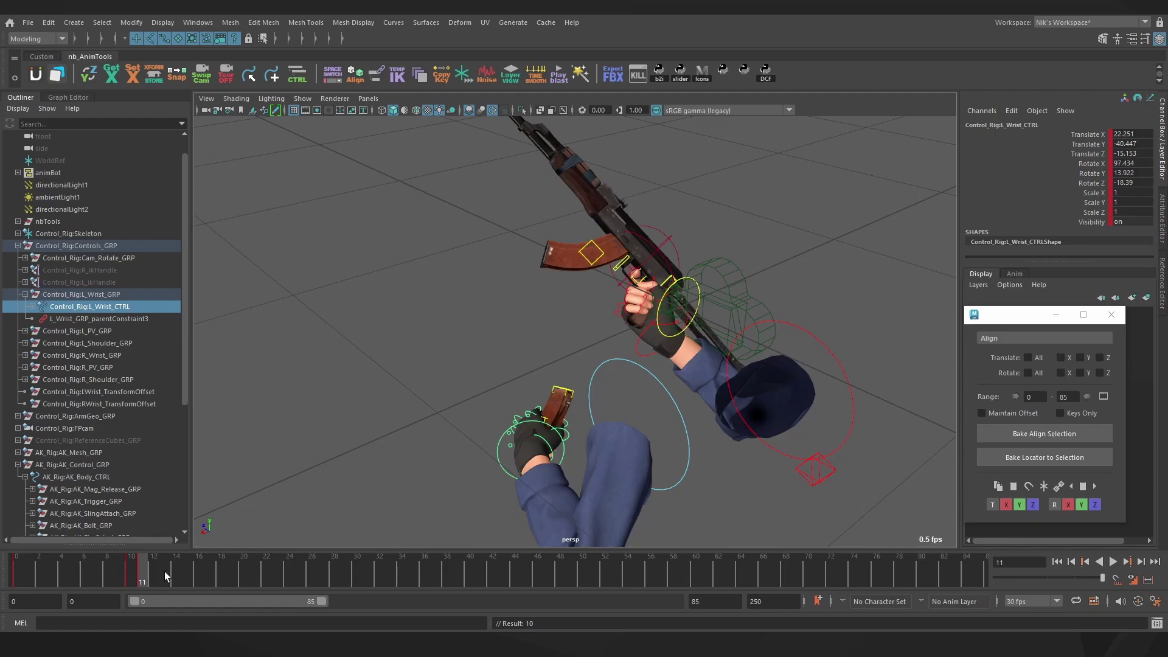
- At frame 20, move and rotate the Dummy locator to bring the left hand and loose magazine up to the rifle's inserted magazine
{"action": "left_click", "coordinate": [246, 575]}
{"action": "scroll", "coordinate": [103, 405], "scroll_direction": "down", "scroll_amount": 5}
{"action": "left_click", "coordinate": [54, 465]}
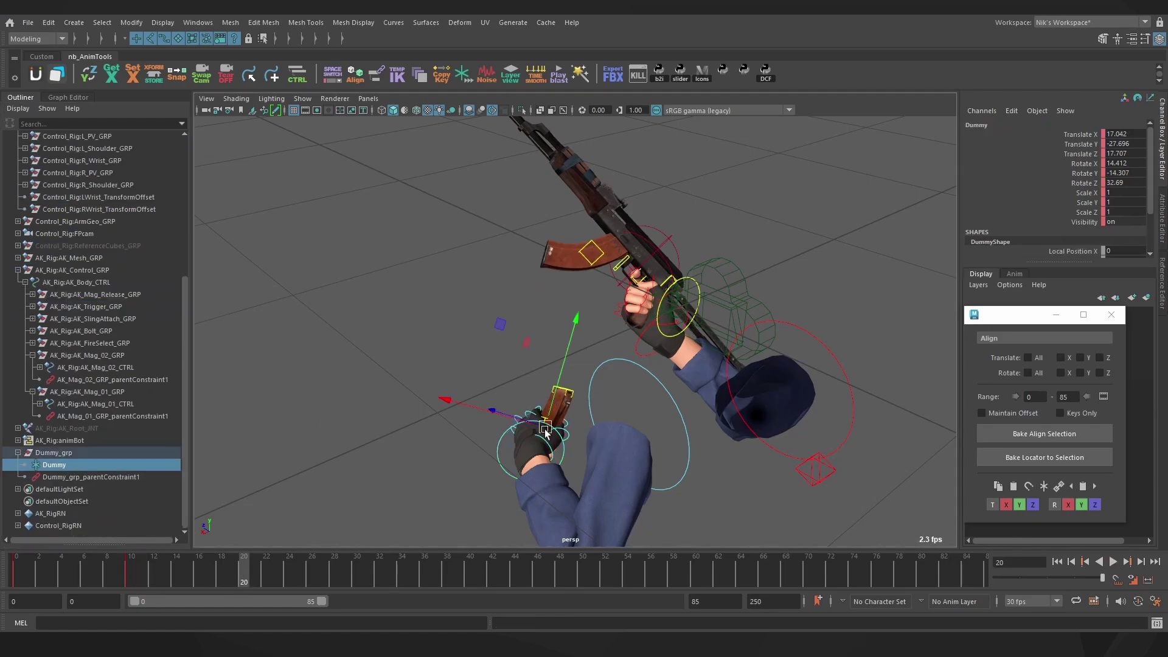
{"action": "left_click_drag", "start_coordinate": [545, 429], "coordinate": [592, 256]}
{"action": "key", "text": "f"}
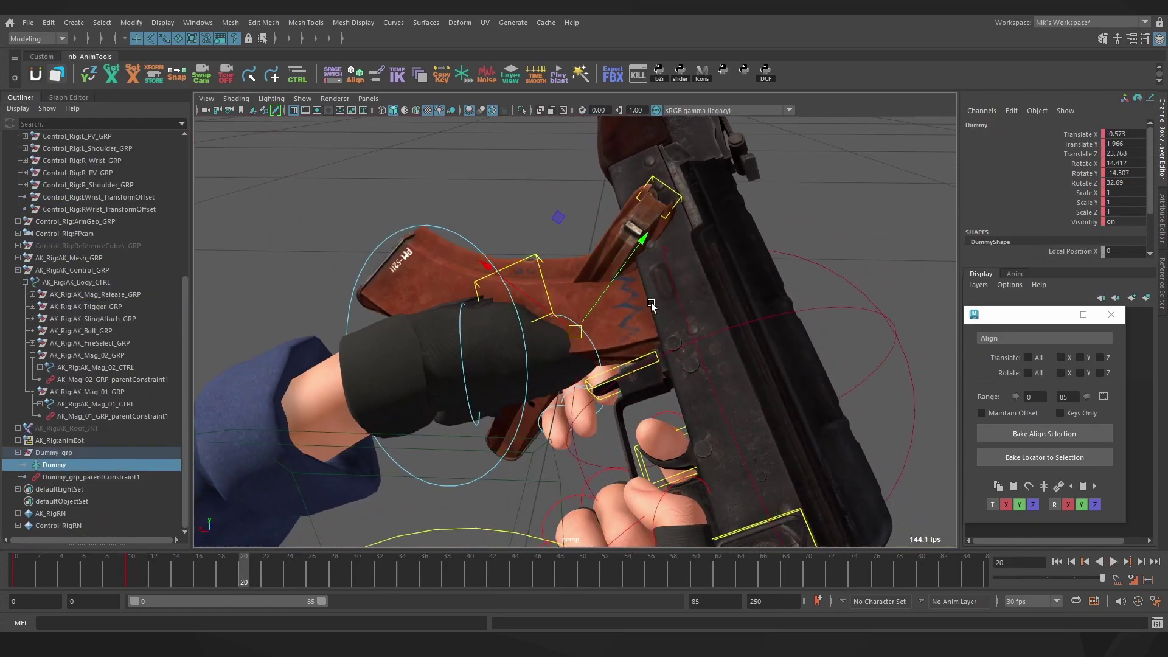
{"action": "left_click_drag", "start_coordinate": [566, 304], "coordinate": [550, 345], "text": "alt"}
{"action": "left_click", "coordinate": [551, 344]}
- Test-move the rifle's AK_Body_CTRL at frame 20 and undo the move
{"action": "left_click", "coordinate": [673, 322]}
{"action": "key", "text": "e"}
{"action": "key", "text": "w"}
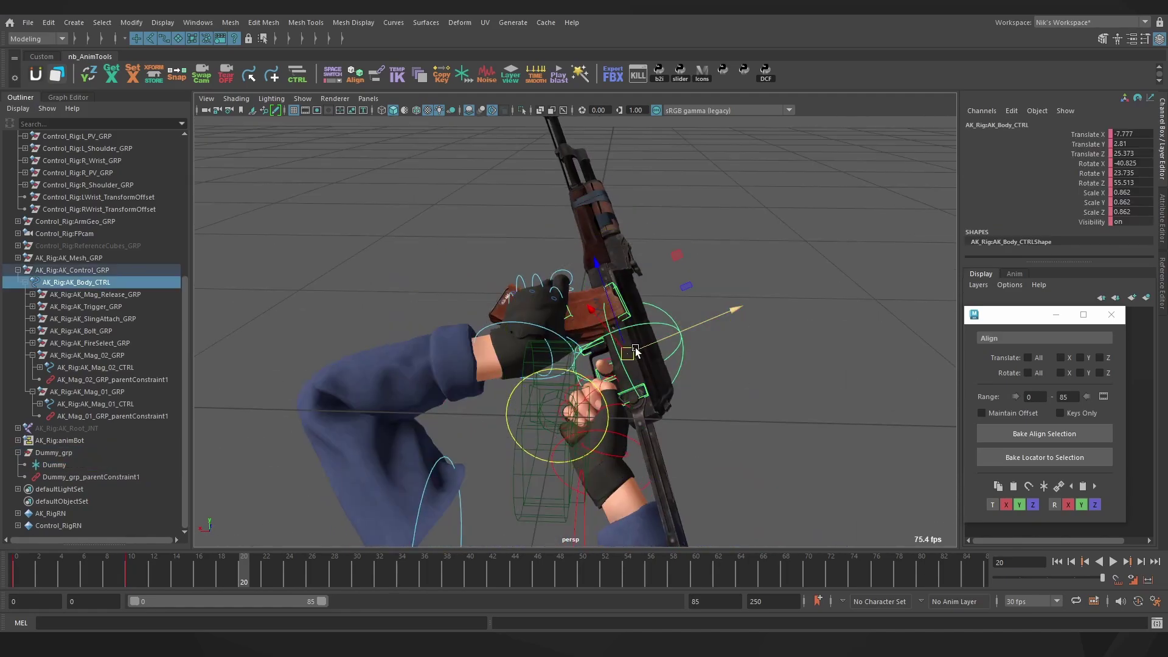
{"action": "left_click_drag", "start_coordinate": [635, 351], "coordinate": [602, 358]}
{"action": "key", "text": "ctrl+z"}
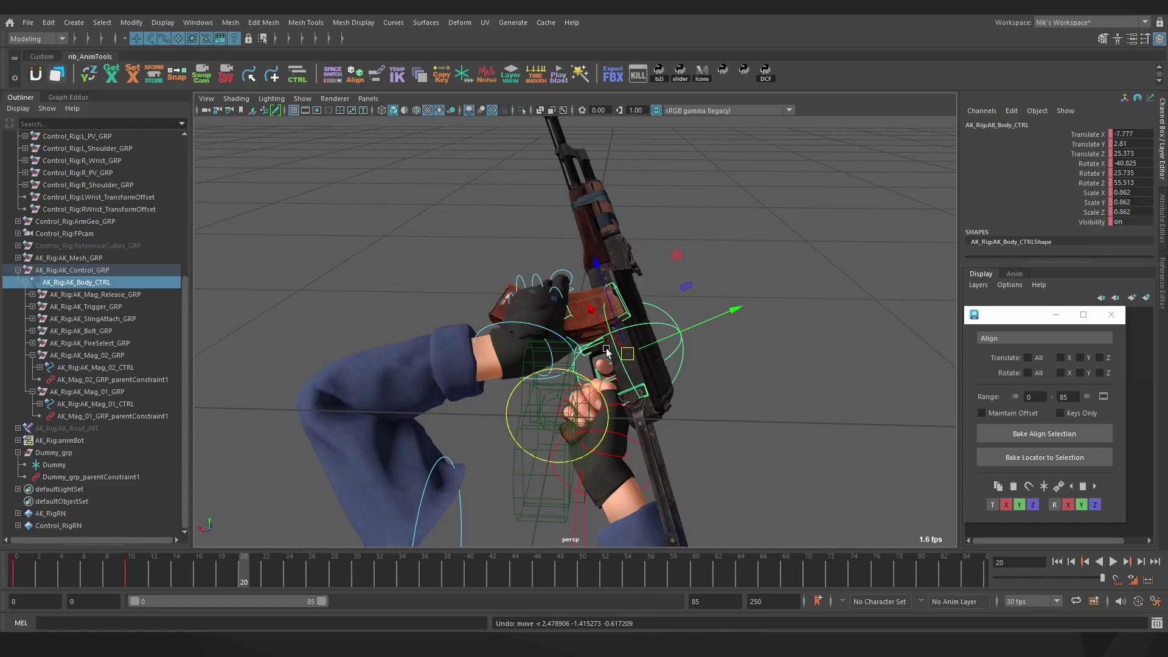
- Key the Dummy_grp parent constraint's AK Body CTRLW0 weight at frame 20 and copy the Dummy locator's transform
{"action": "left_click", "coordinate": [56, 478]}
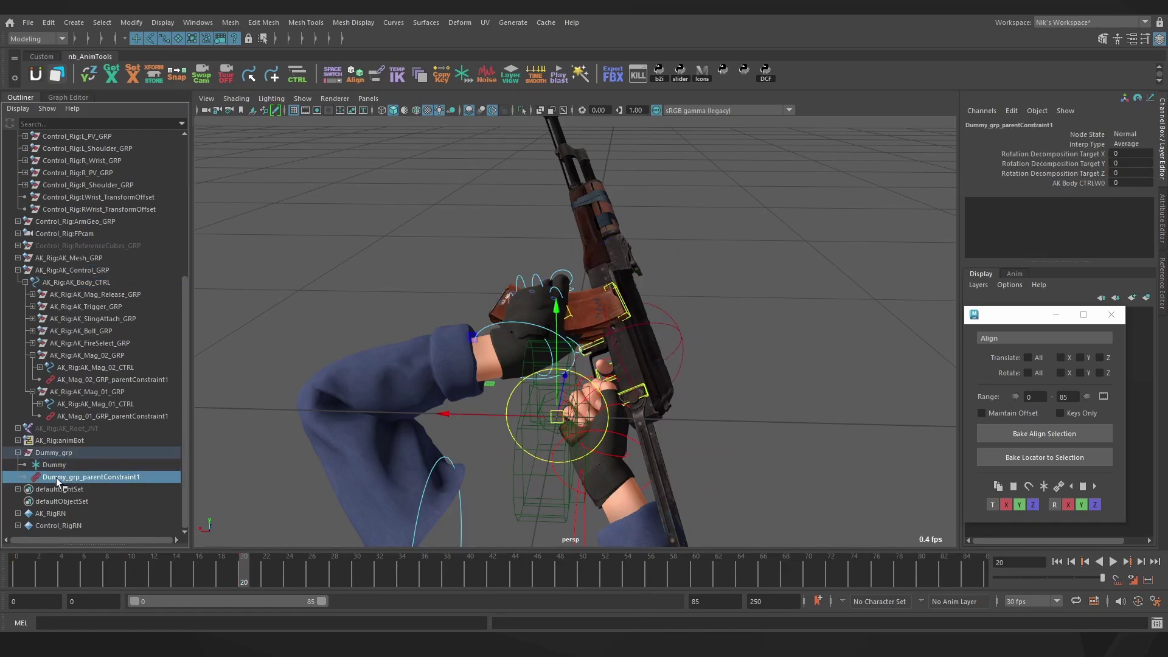
{"action": "right_click", "coordinate": [1081, 184]}
{"action": "left_click", "coordinate": [1086, 208]}
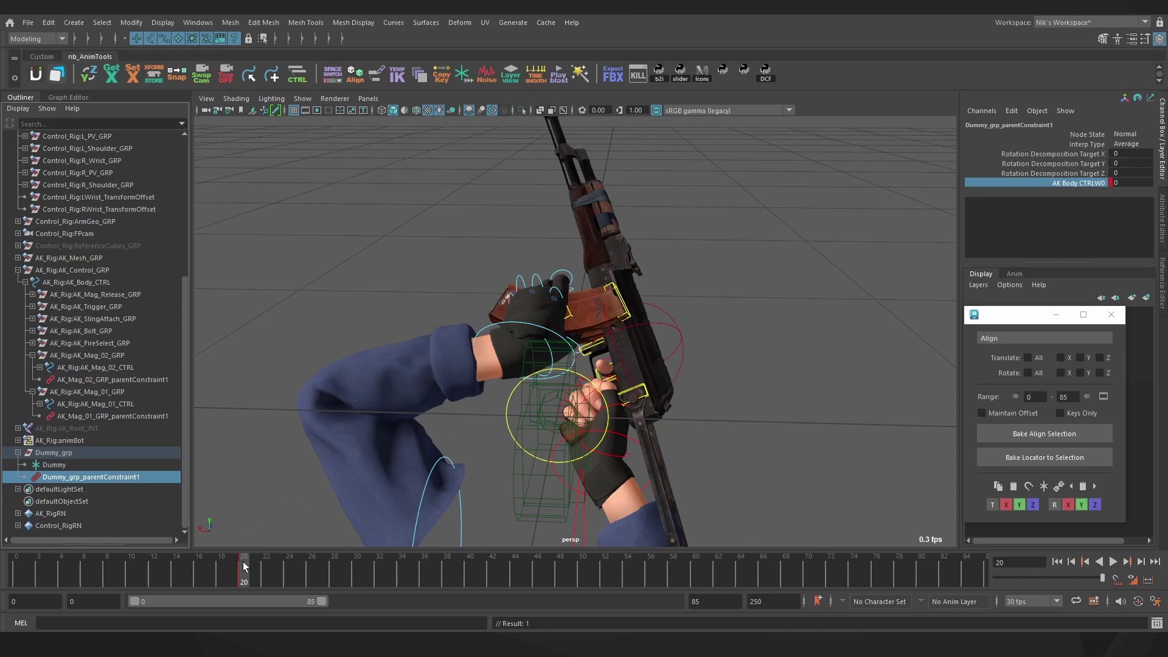
{"action": "left_click", "coordinate": [57, 464]}
{"action": "left_click", "coordinate": [998, 487]}
- At frame 21, set and key the Dummy_grp constraint's AK Body CTRLW0 weight at 1 and paste the copied transform onto the Dummy locator
{"action": "left_click", "coordinate": [1125, 182]}
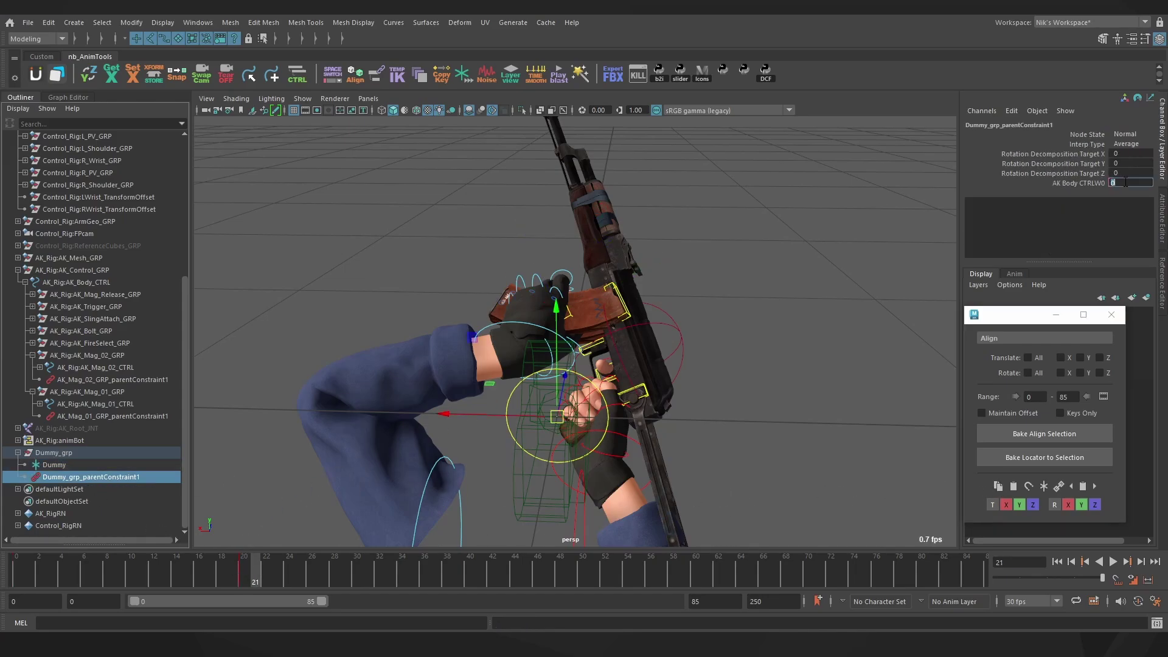
{"action": "type", "text": "1"}
{"action": "key", "text": "Return"}
{"action": "right_click", "coordinate": [1123, 181]}
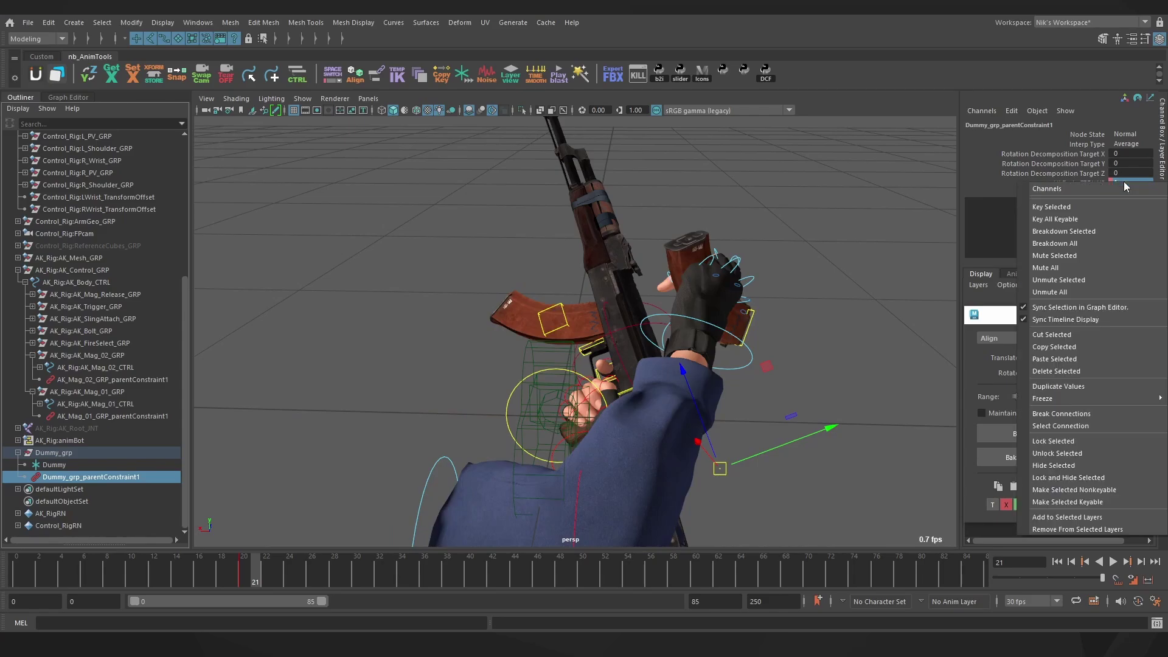
{"action": "left_click", "coordinate": [1108, 206]}
{"action": "left_click", "coordinate": [59, 466]}
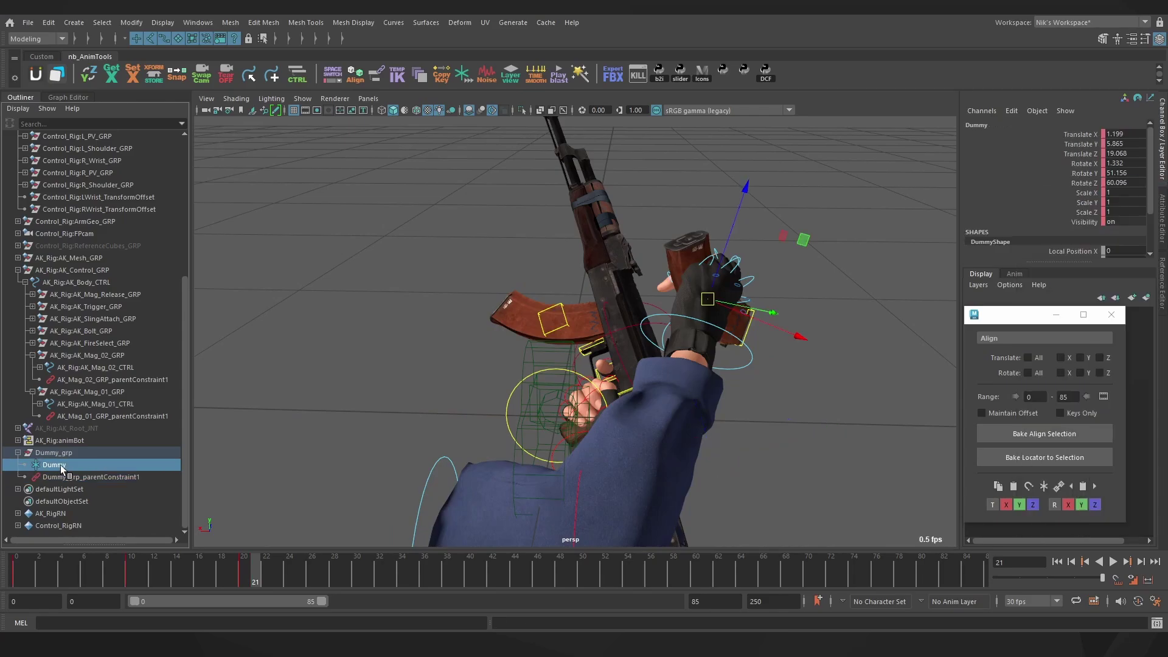
{"action": "left_click", "coordinate": [1016, 488]}
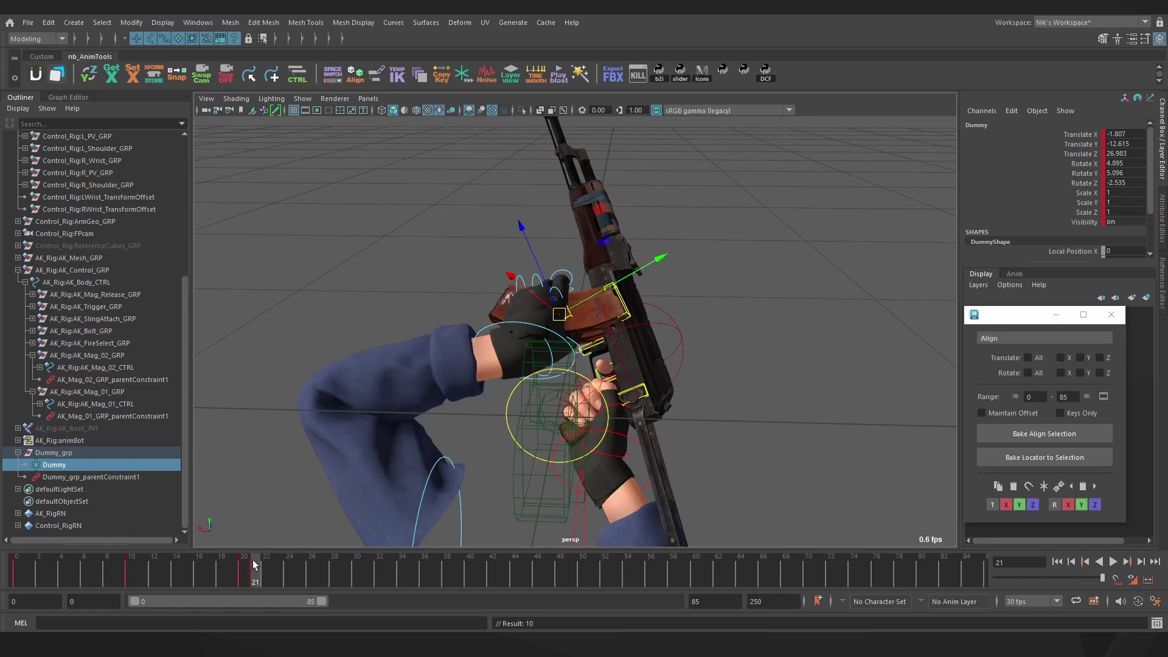
- Test-move the rifle's AK_Body_CTRL at frame 21 and undo the move
{"action": "left_click", "coordinate": [643, 341]}
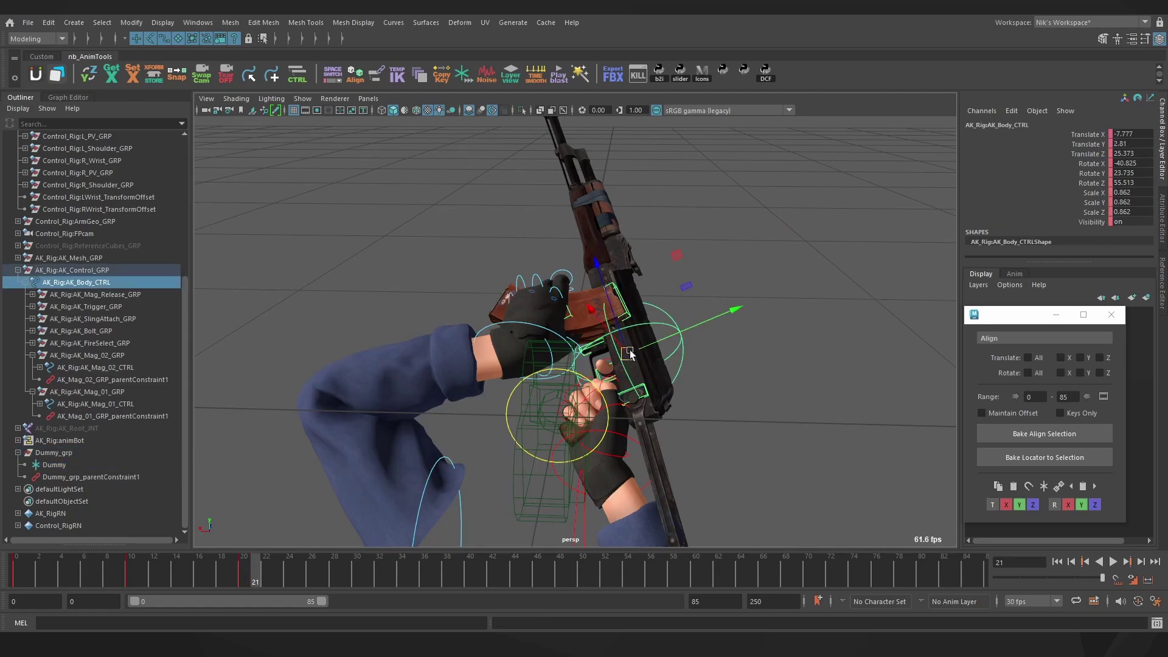
{"action": "left_click_drag", "start_coordinate": [627, 349], "coordinate": [613, 307]}
{"action": "key", "text": "ctrl+z"}
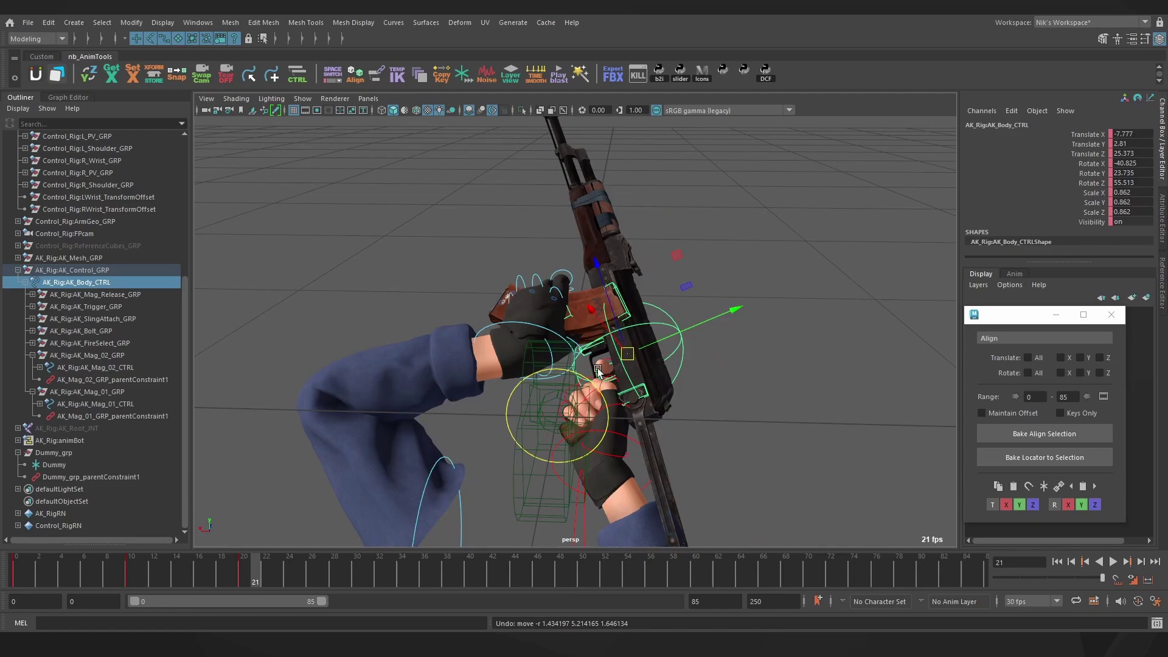
- Rotate the rifle's AK_Body_CTRL toward a more level pose further along the timeline
{"action": "left_click", "coordinate": [359, 565]}
{"action": "key", "text": "e"}
{"action": "left_click_drag", "start_coordinate": [587, 383], "coordinate": [597, 342]}
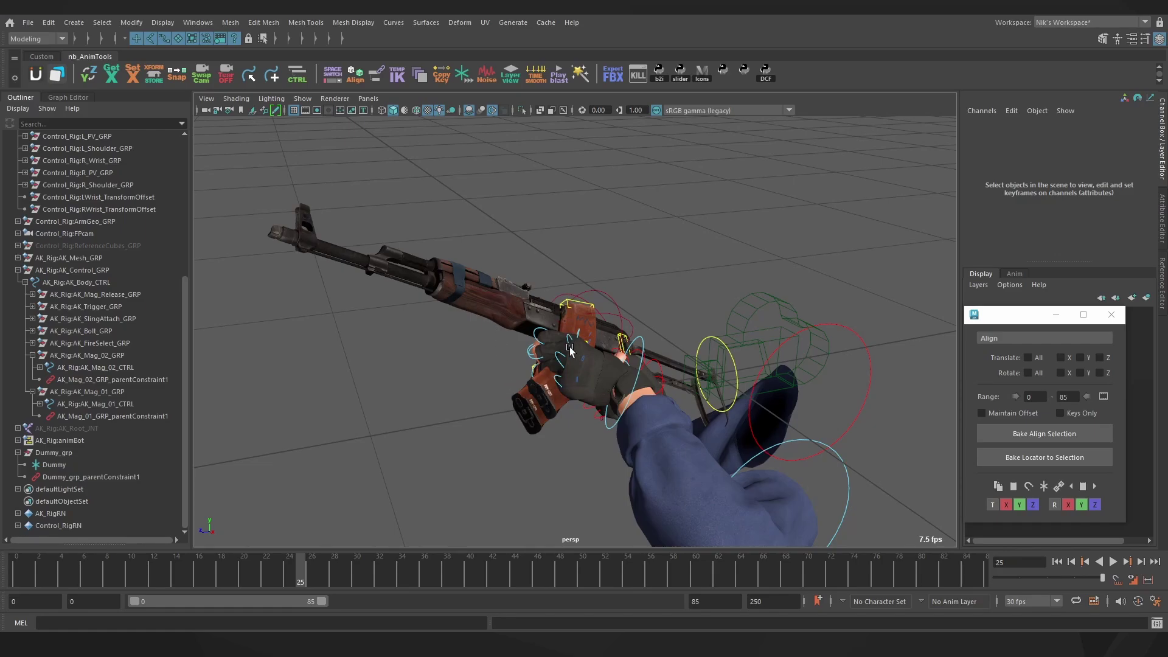
- At frame 25, key AK_Mag_01_CTRL and the Dummy W0 weight of the AK_Mag_01_GRP parent constraint
{"action": "left_click", "coordinate": [432, 365]}
{"action": "left_click", "coordinate": [109, 416]}
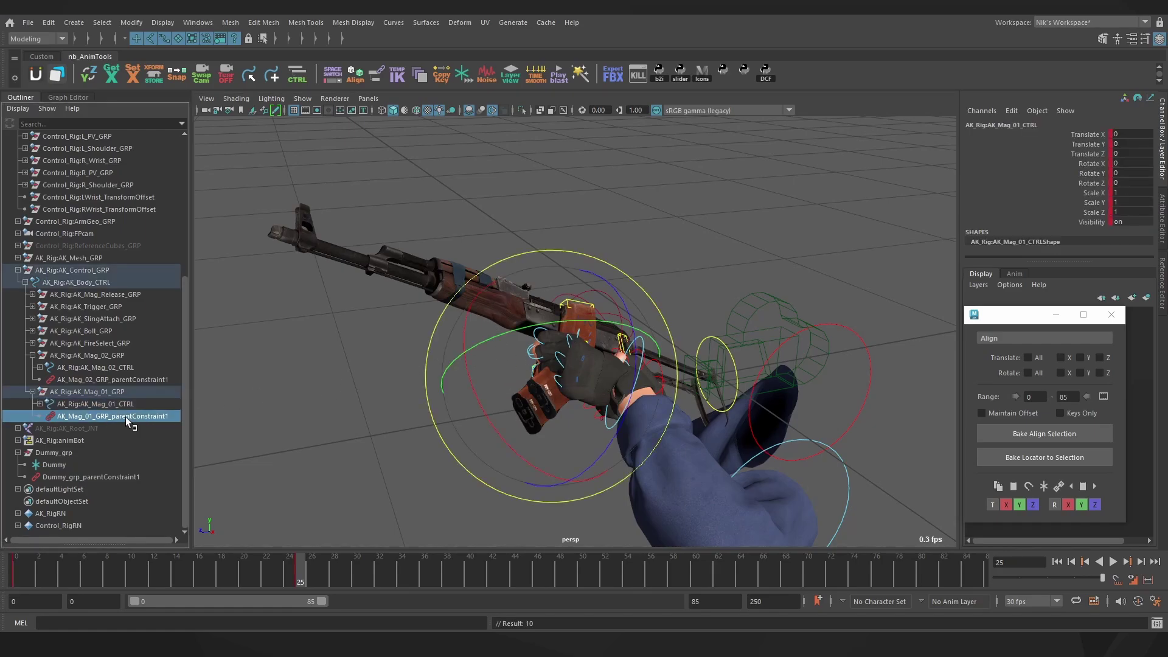
{"action": "left_click", "coordinate": [1096, 183]}
{"action": "right_click", "coordinate": [1096, 184]}
{"action": "left_click", "coordinate": [1093, 209]}
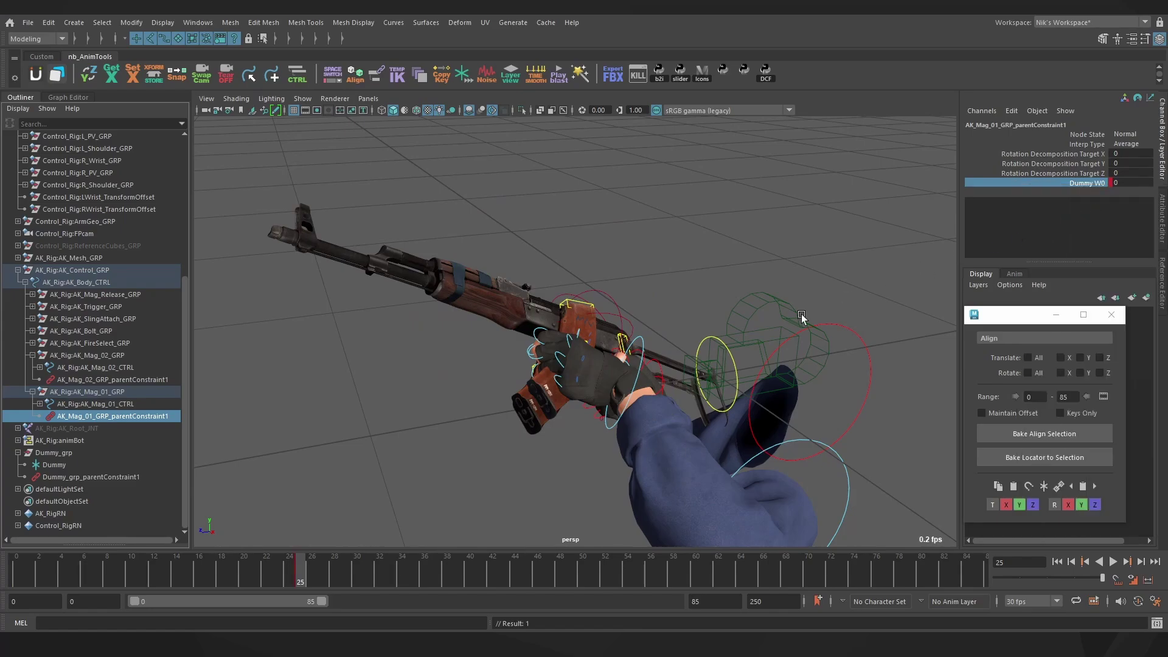
- At frame 26, copy AK_Mag_01_CTRL's transform and set the AK_Mag_01_GRP parent constraint's Dummy W0 weight to 1
{"action": "left_click", "coordinate": [312, 568]}
{"action": "left_click", "coordinate": [121, 404]}
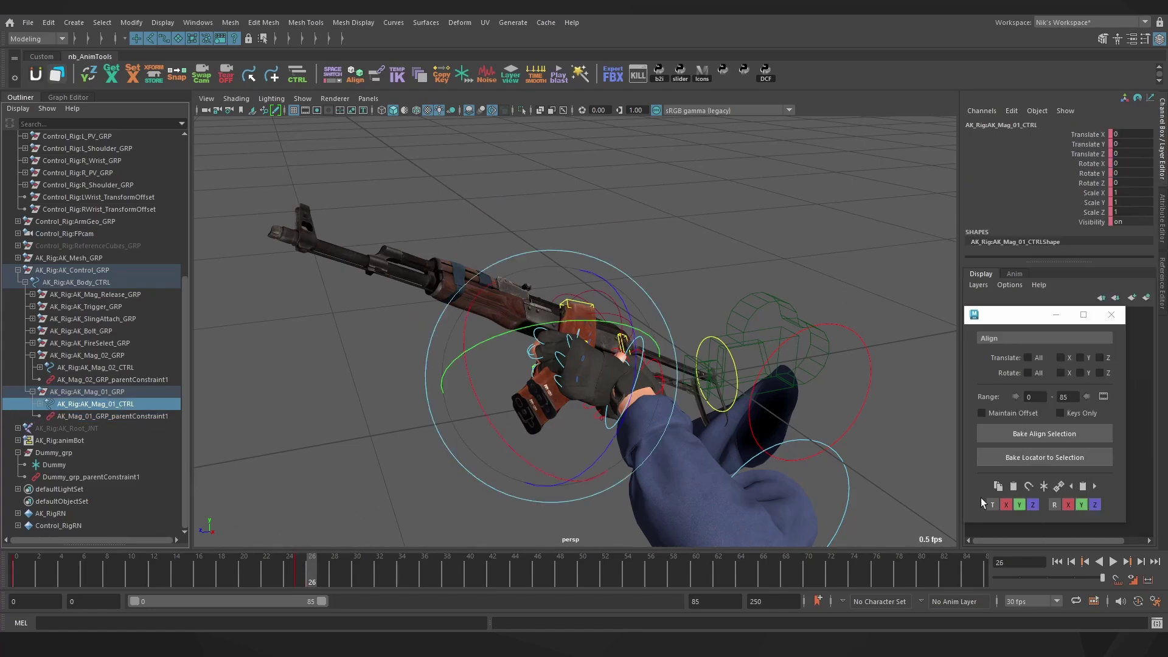
{"action": "left_click", "coordinate": [122, 416]}
{"action": "double_click", "coordinate": [1122, 182]}
{"action": "type", "text": "1"}
{"action": "key", "text": "Return"}
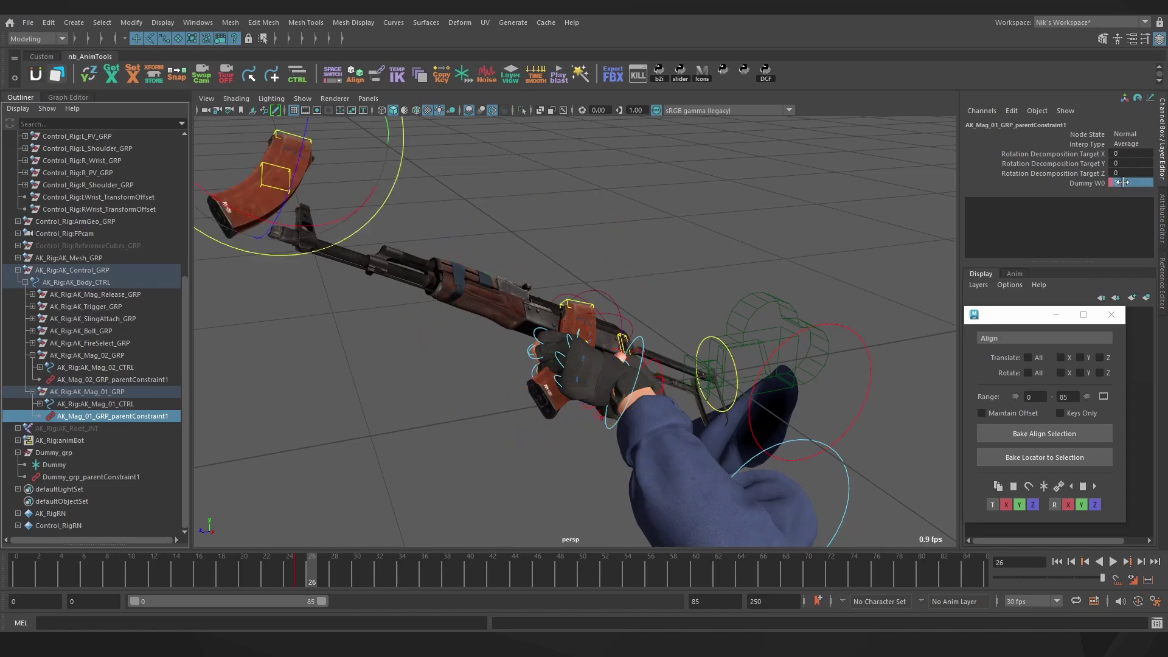
- Key the Dummy W0 weight at frame 26 and paste the copied transform onto AK_Mag_01_CTRL
{"action": "right_click", "coordinate": [1122, 182]}
{"action": "left_click", "coordinate": [1095, 206]}
{"action": "key", "text": "Up"}
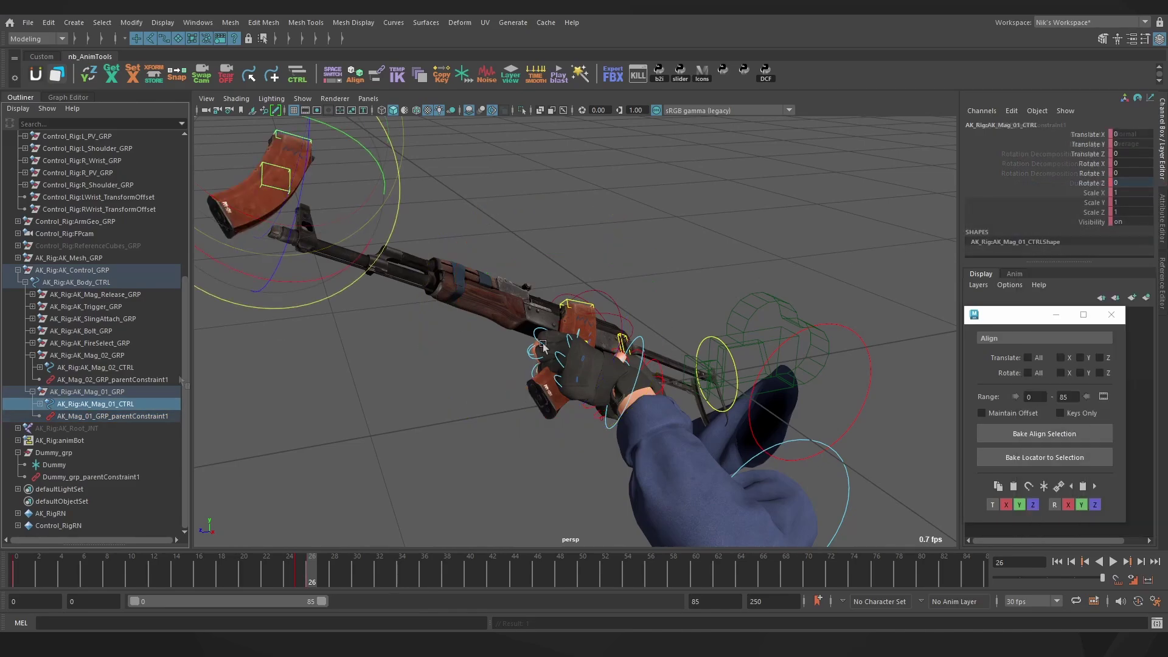
{"action": "left_click", "coordinate": [1013, 486]}
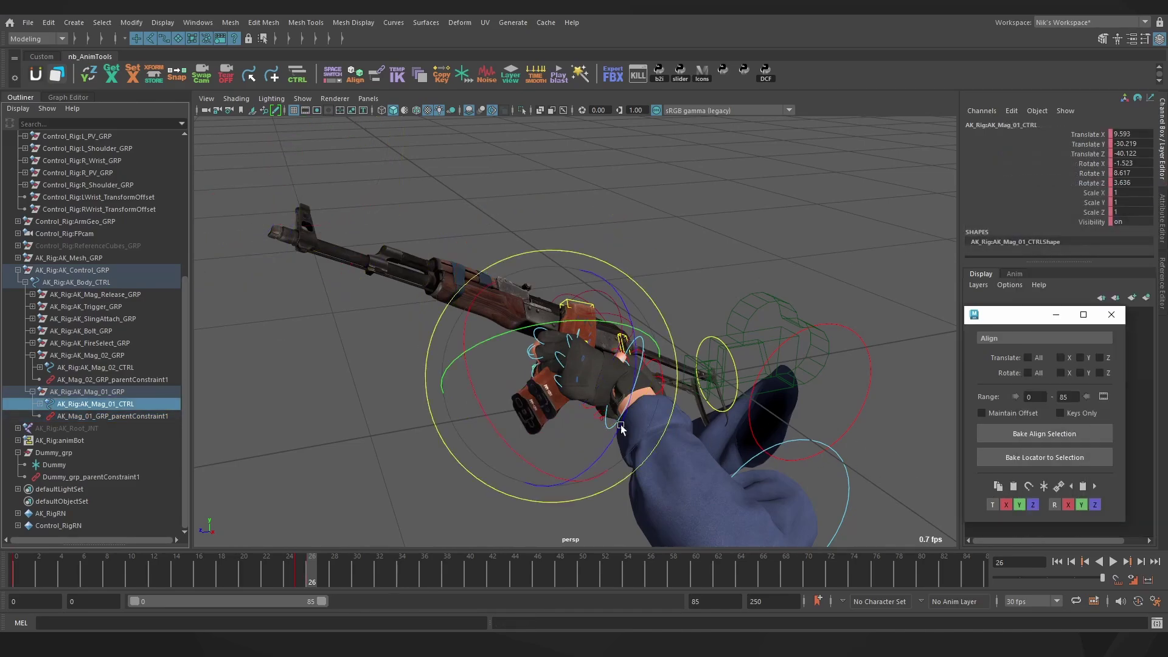
- Test-move the Dummy locator at frame 26 and undo the move
{"action": "left_click", "coordinate": [549, 420]}
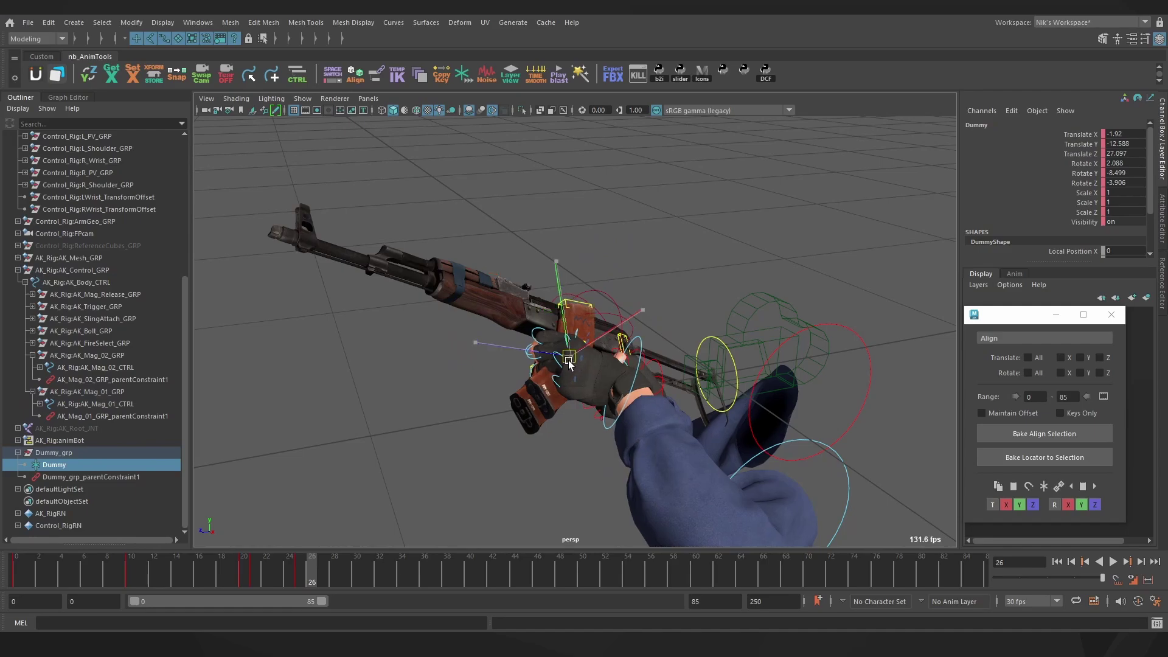
{"action": "left_click_drag", "start_coordinate": [550, 340], "coordinate": [632, 304]}
{"action": "left_click", "coordinate": [632, 304]}
{"action": "mouse_move", "coordinate": [607, 343]}
{"action": "left_mouse_down"}
{"action": "mouse_move", "coordinate": [663, 332]}
{"action": "mouse_move", "coordinate": [608, 344]}
{"action": "left_mouse_up"}
{"action": "key", "text": "ctrl+z"}
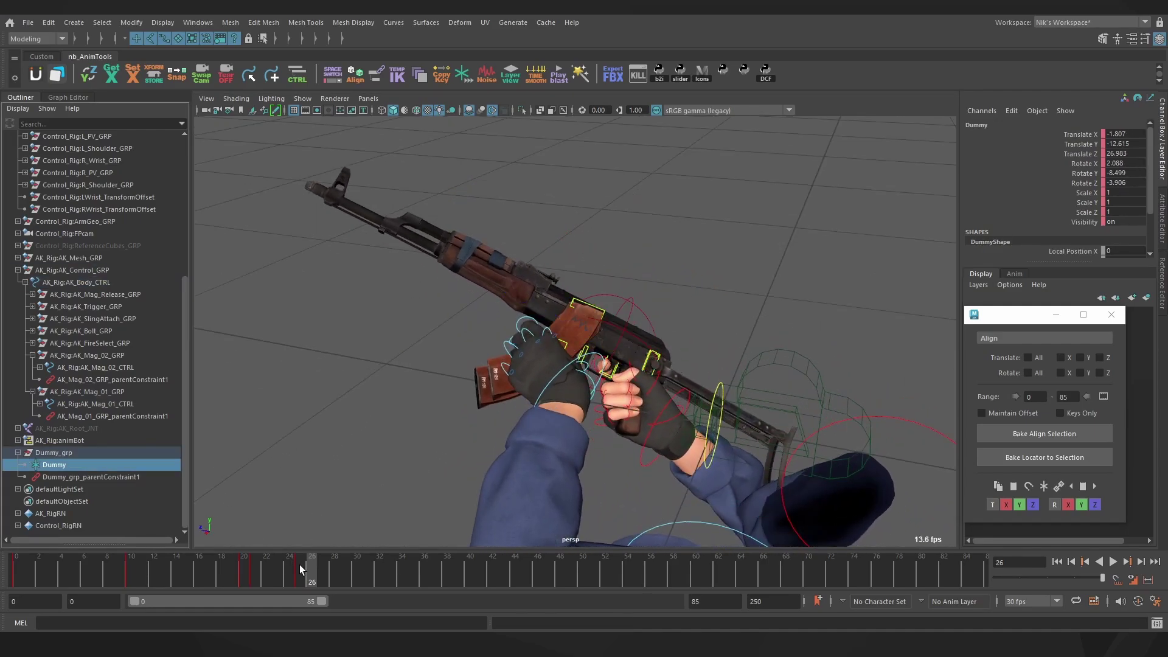
- Move, rotate and key the Dummy locator up to frame 40 so the left hand swaps the two magazines at the rifle
{"action": "key", "text": "alt+v"}
{"action": "key", "text": "alt+v"}
{"action": "key", "text": "e"}
{"action": "left_click_drag", "start_coordinate": [548, 389], "coordinate": [487, 395]}
{"action": "key", "text": "e"}
{"action": "left_click_drag", "start_coordinate": [489, 506], "coordinate": [553, 417]}
{"action": "key", "text": "w"}
{"action": "left_click_drag", "start_coordinate": [487, 383], "coordinate": [521, 349]}
{"action": "key", "text": "e"}
{"action": "left_click_drag", "start_coordinate": [494, 456], "coordinate": [541, 456]}
{"action": "key", "text": "w"}
{"action": "left_click_drag", "start_coordinate": [521, 349], "coordinate": [539, 319]}
{"action": "key", "text": "s"}
{"action": "left_click_drag", "start_coordinate": [547, 419], "coordinate": [581, 443], "text": "alt"}
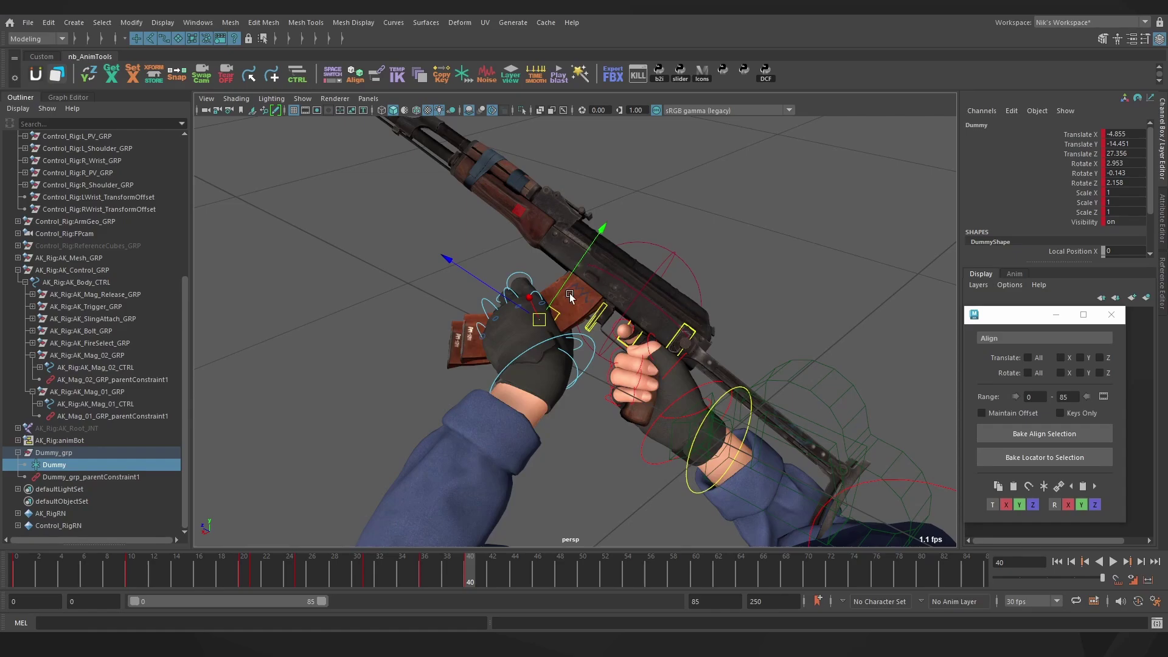
- At frame 0, select AK_Mag_01_CTRL together with AK_Body_CTRL and copy the magazine's offset relative to the rifle
{"action": "key", "text": "alt+shift+v"}
{"action": "left_click_drag", "start_coordinate": [569, 296], "coordinate": [590, 398], "text": "alt"}
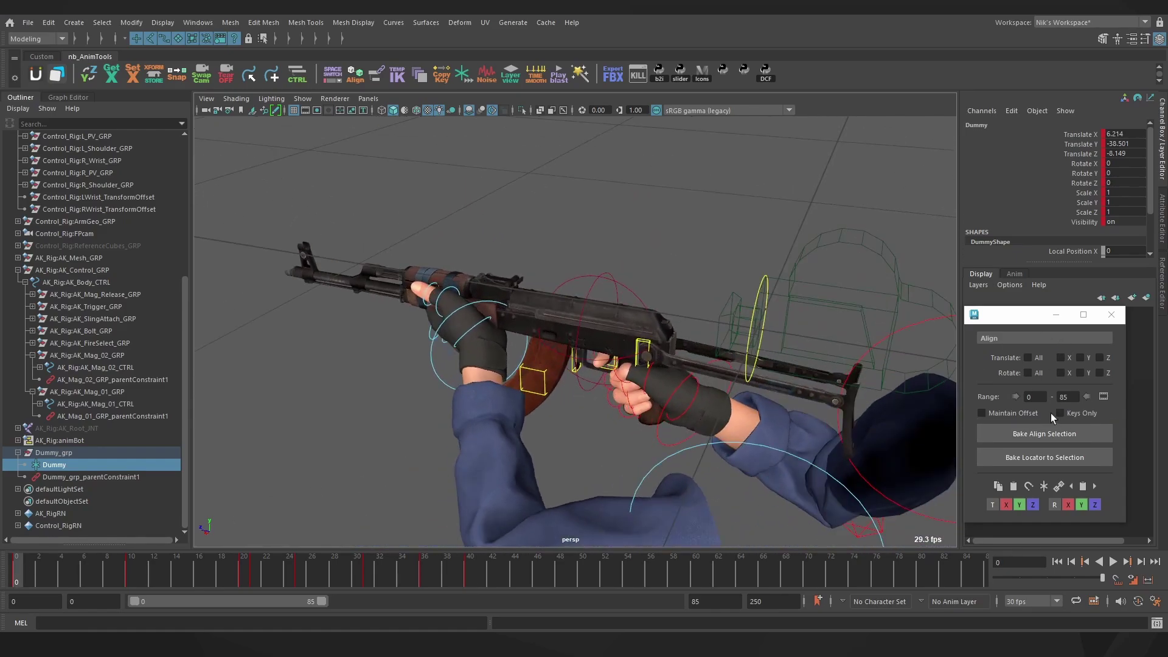
{"action": "left_click", "coordinate": [537, 369]}
{"action": "left_click", "coordinate": [599, 280], "text": "shift"}
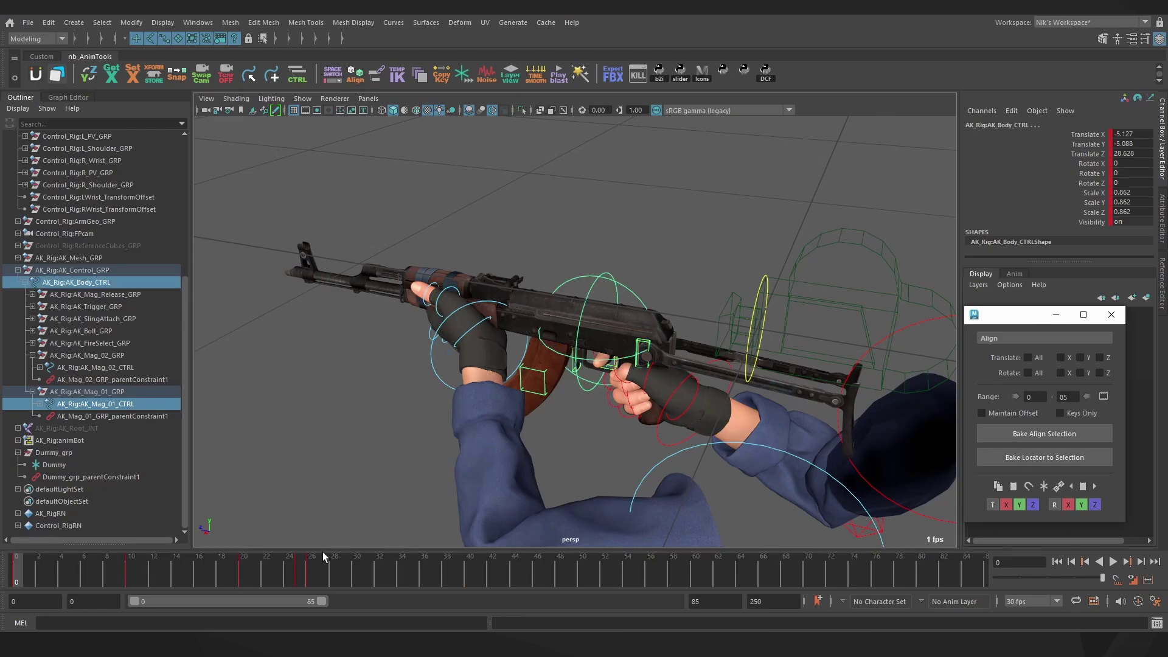
- At frame 40, paste the copied magazine offset onto the Dummy locator relative to AK_Body_CTRL and key the locator
{"action": "left_click_drag", "start_coordinate": [335, 573], "coordinate": [470, 572]}
{"action": "left_click_drag", "start_coordinate": [620, 311], "coordinate": [553, 387], "text": "alt"}
{"action": "left_click", "coordinate": [58, 464], "text": "ctrl"}
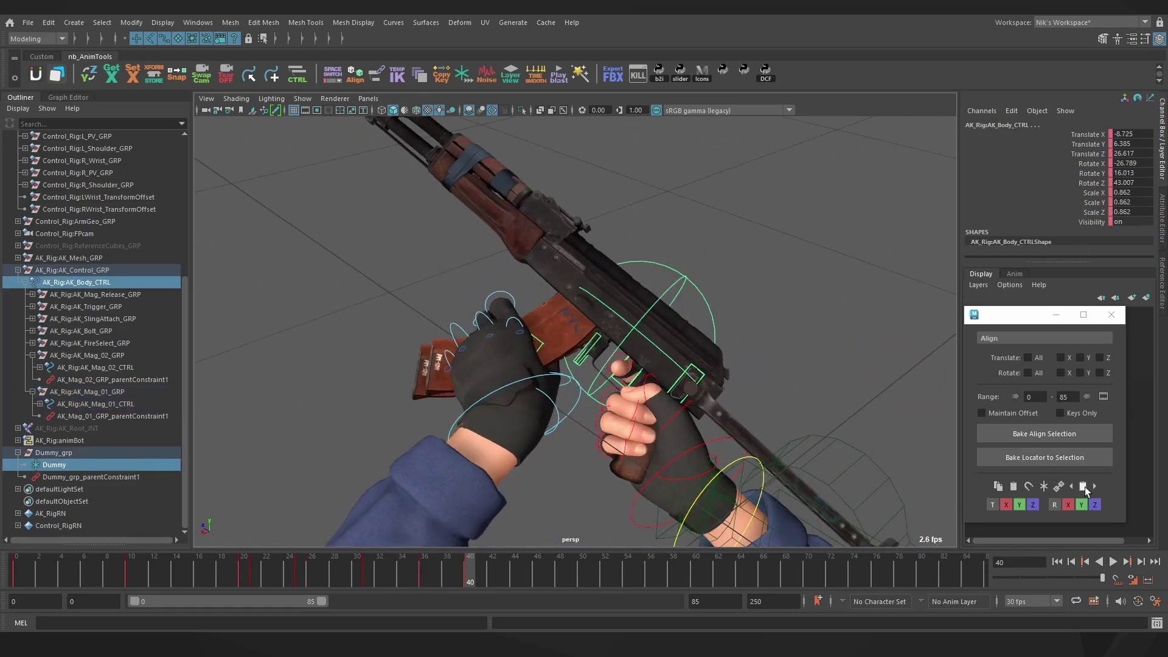
{"action": "left_click", "coordinate": [1083, 486]}
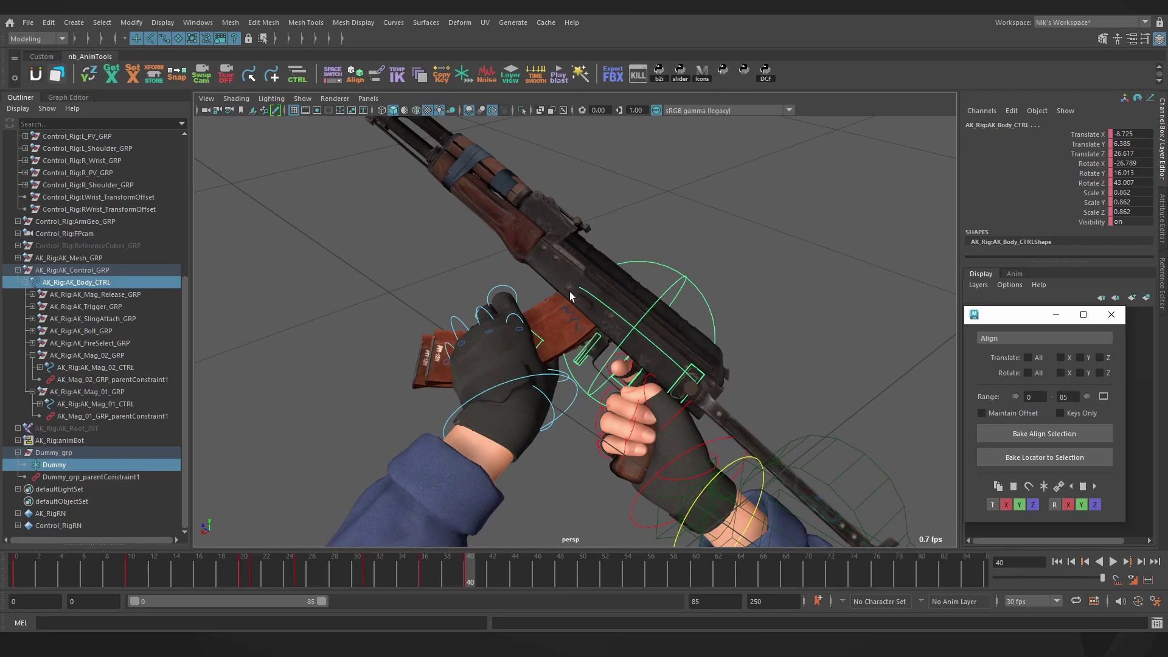
{"action": "left_click", "coordinate": [543, 349], "text": "ctrl"}
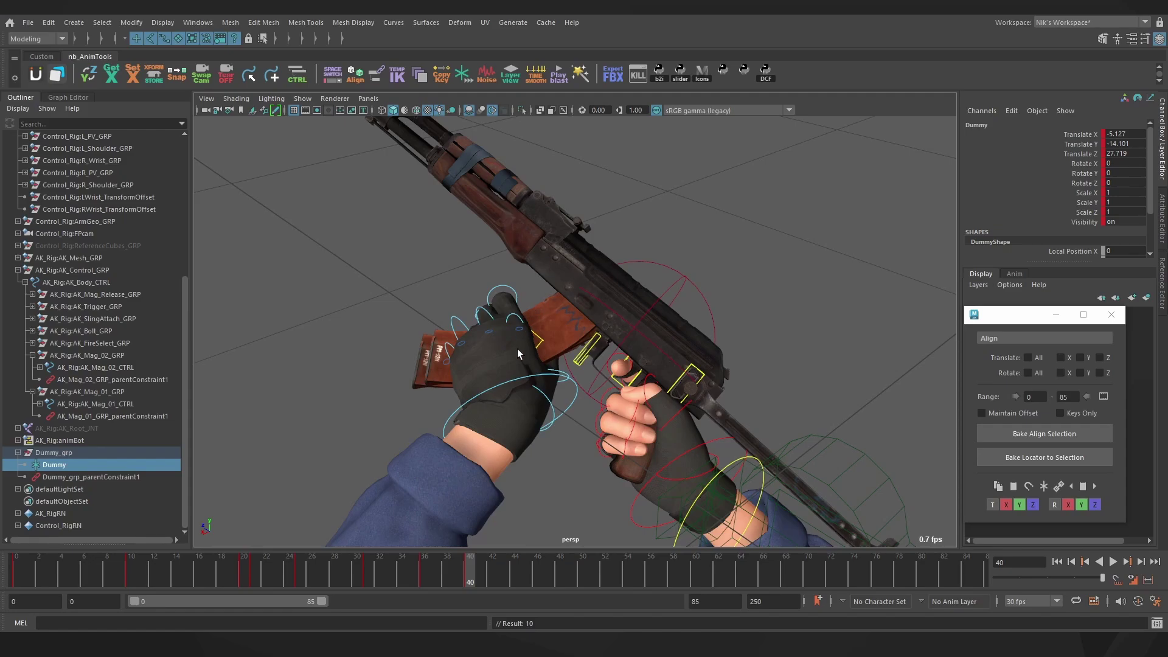
- Key the Dummy W0 weight of AK_Mag_02_GRP_parentConstraint1 and the AK_Mag_02_CTRL transform at frame 40
{"action": "left_click", "coordinate": [82, 377]}
{"action": "right_click", "coordinate": [1101, 185]}
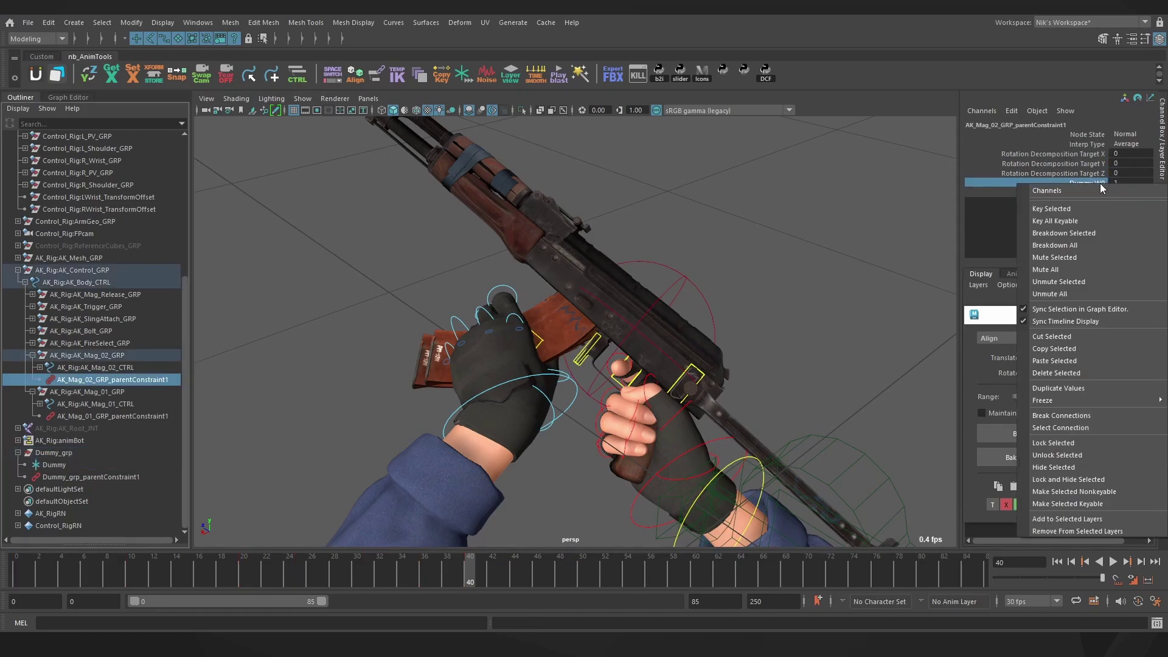
{"action": "left_click", "coordinate": [1077, 205]}
{"action": "left_click", "coordinate": [122, 367]}
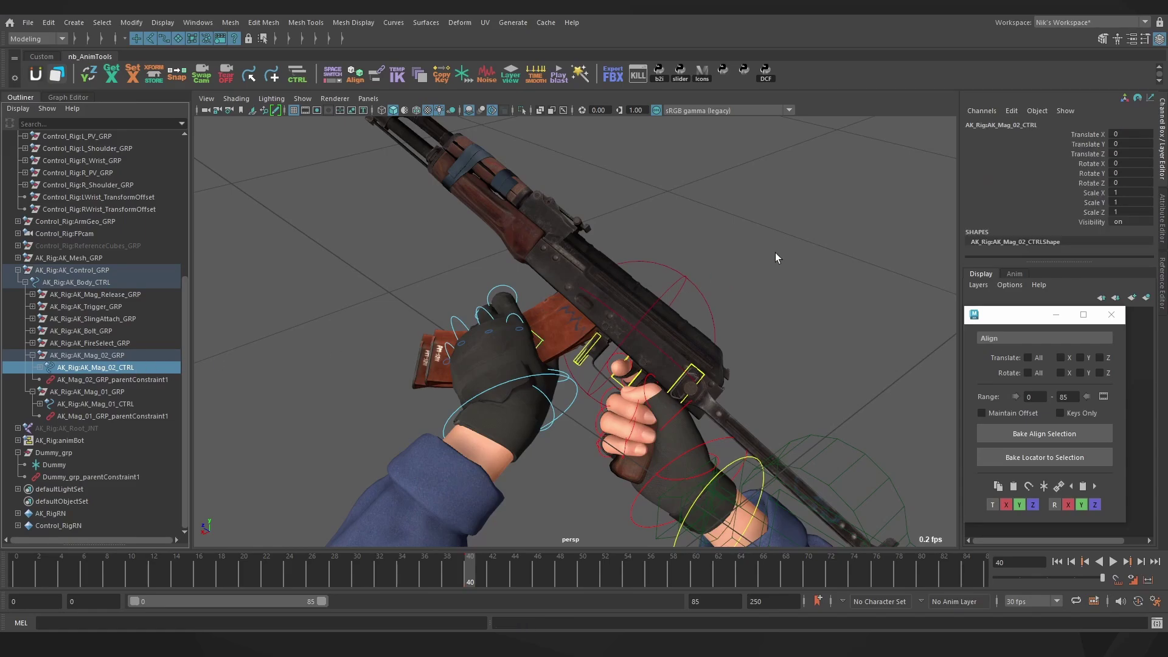
- At frame 41, key the second magazine's Dummy W0 weight at 0 and paste AK_Mag_02_CTRL's copied transform back onto it
{"action": "left_click", "coordinate": [104, 377]}
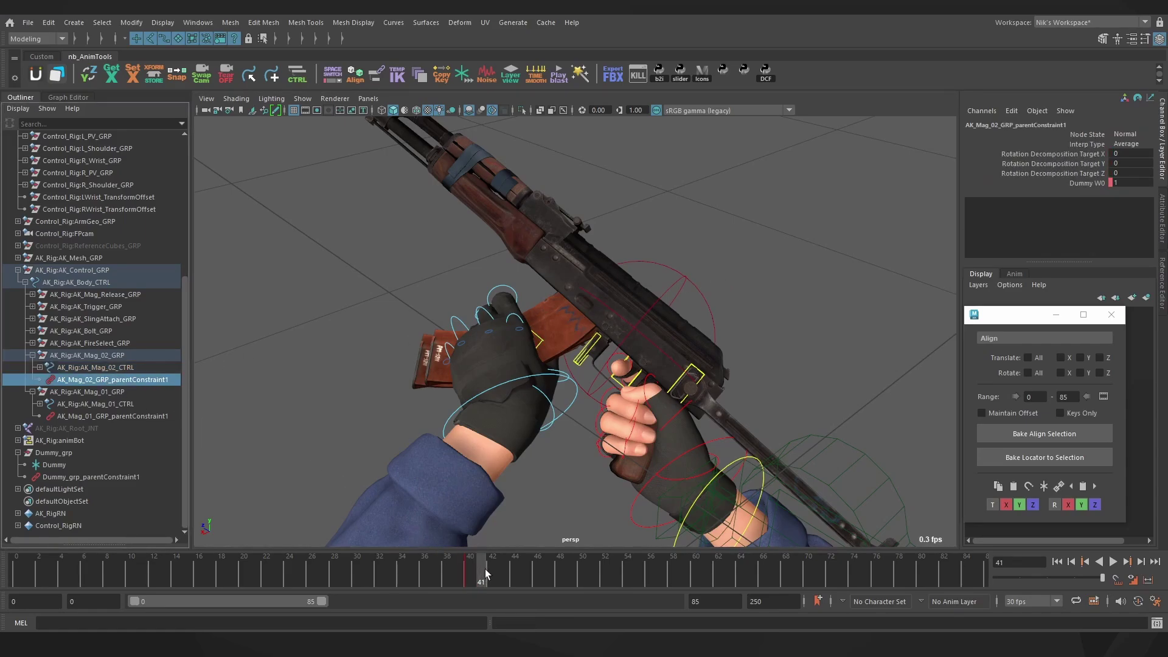
{"action": "left_click", "coordinate": [137, 369]}
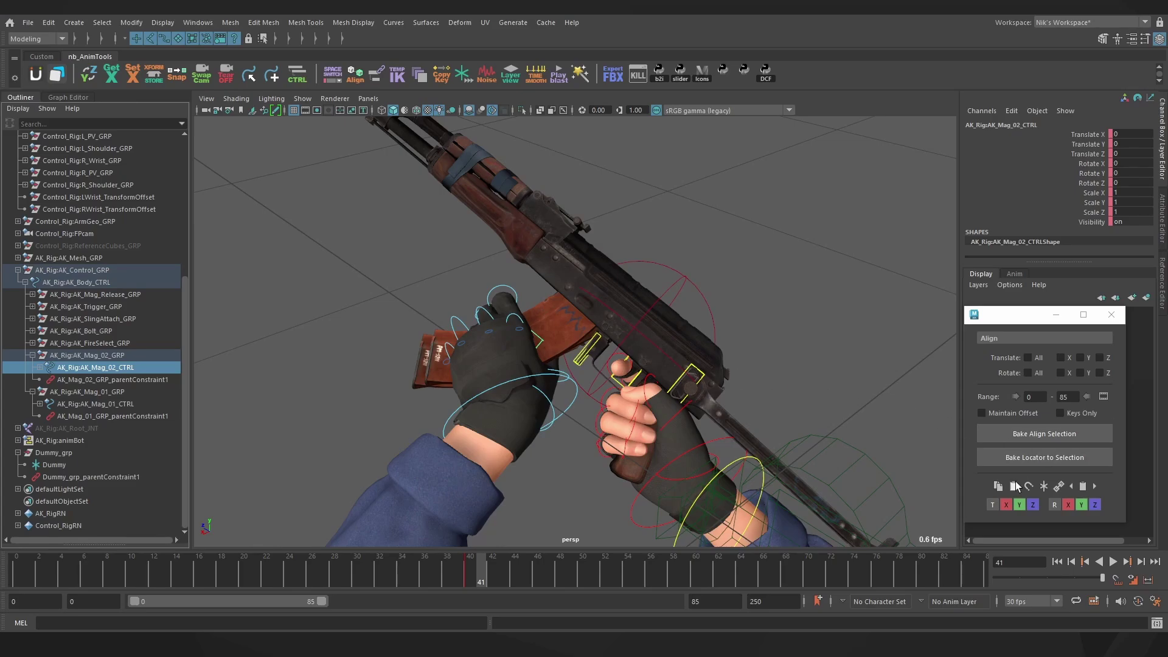
{"action": "left_click", "coordinate": [140, 379]}
{"action": "double_click", "coordinate": [1132, 183]}
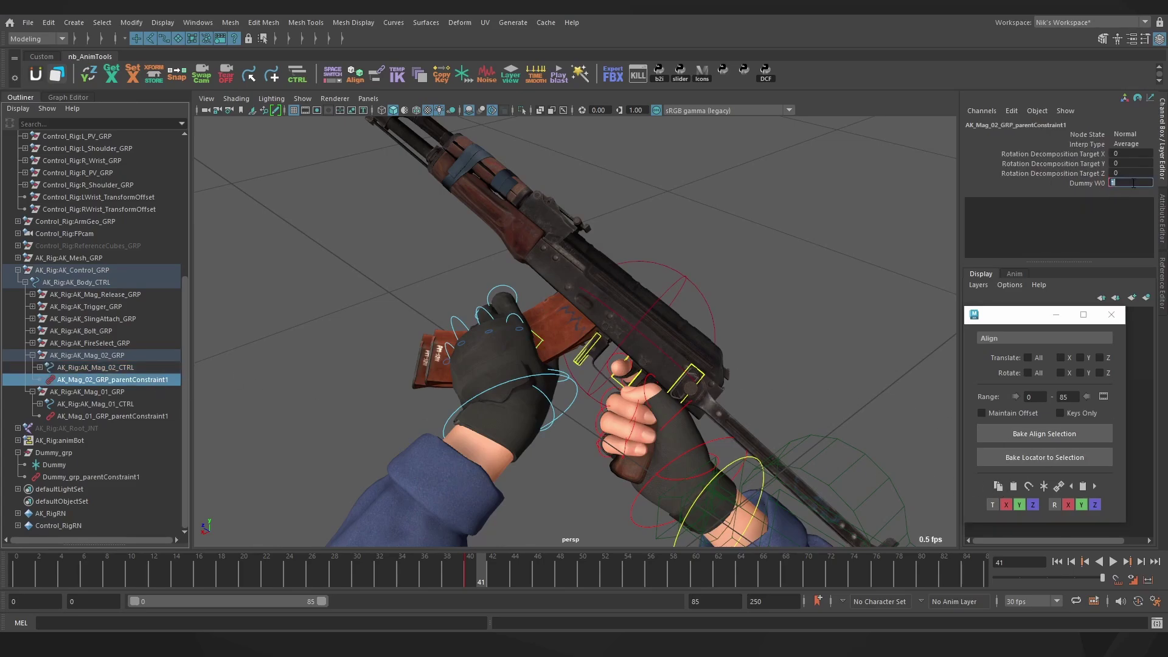
{"action": "key", "text": "Return"}
{"action": "right_click", "coordinate": [1133, 183]}
{"action": "left_click", "coordinate": [1118, 207]}
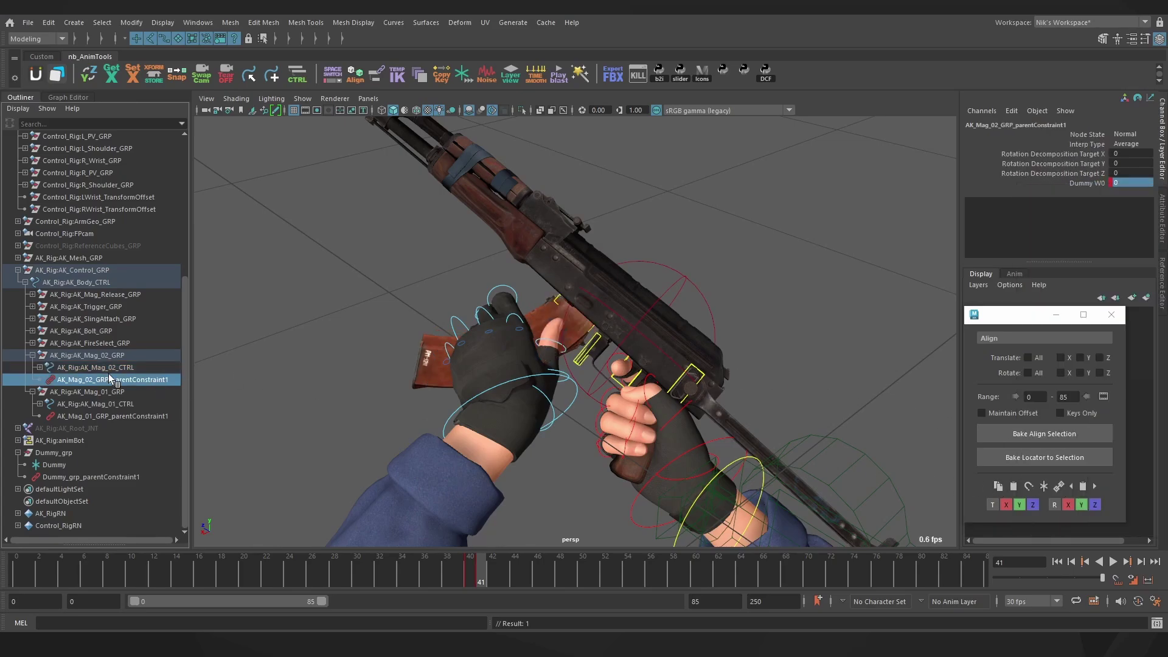
{"action": "left_click", "coordinate": [108, 368]}
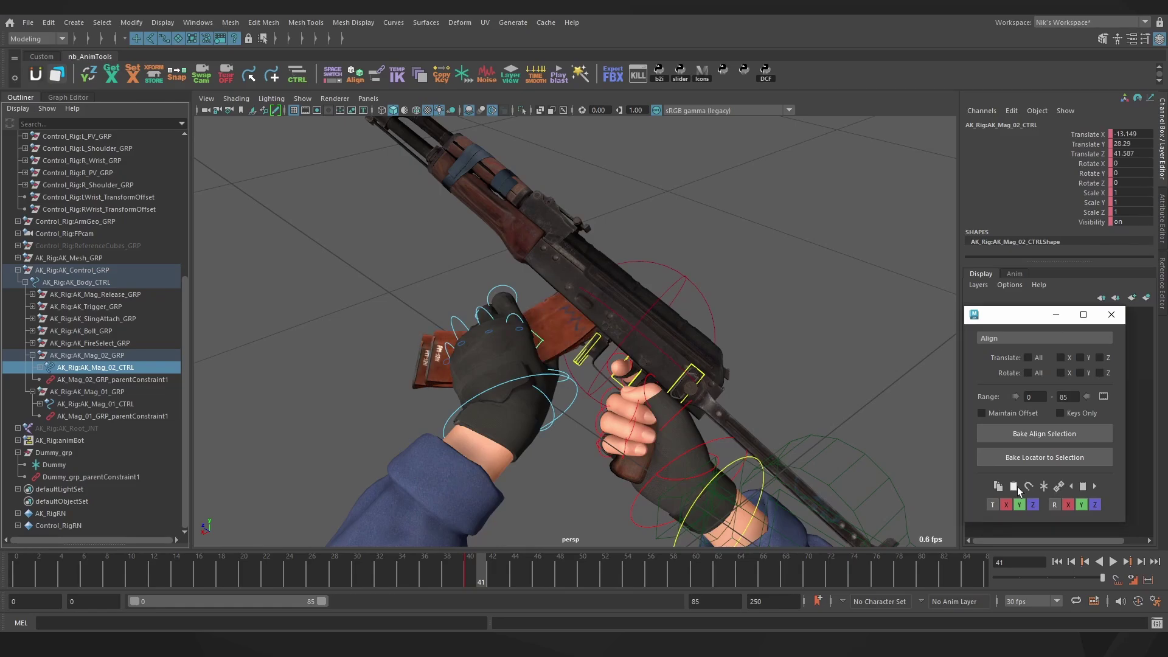
{"action": "key", "text": "s"}
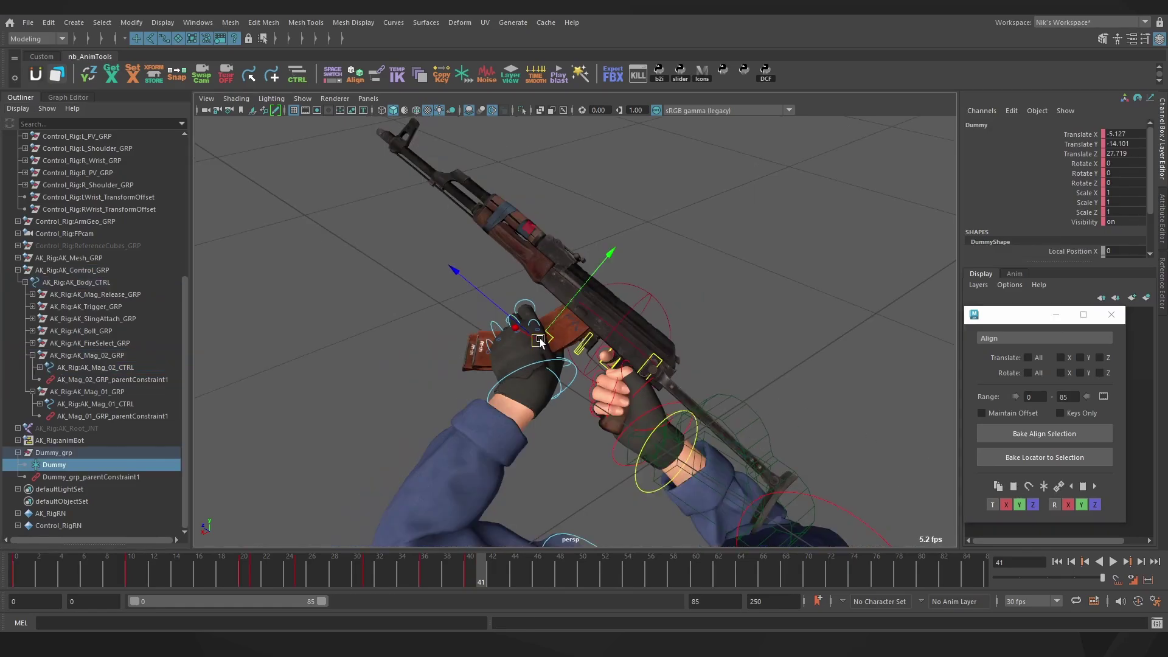
- Move and rotate the Dummy locator down away from the rifle, keying it up to frame 50
{"action": "left_click_drag", "start_coordinate": [533, 338], "coordinate": [400, 460]}
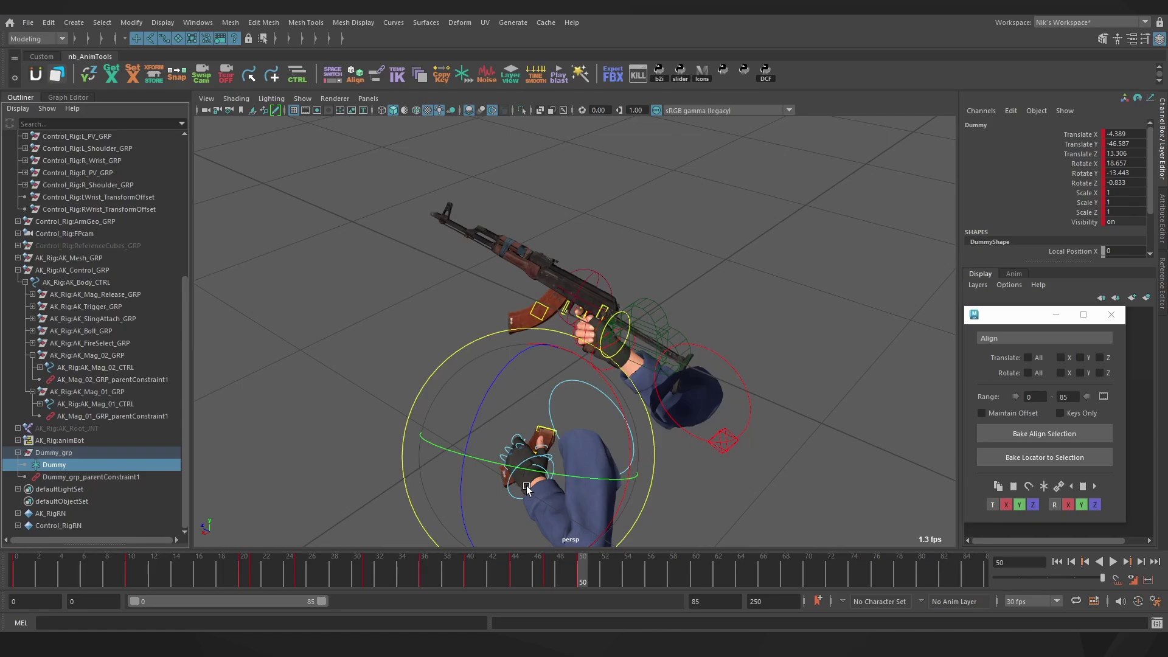
- Test-move and test-rotate AK_Body_CTRL at frame 50, undoing each change
{"action": "left_click", "coordinate": [586, 292]}
{"action": "left_click_drag", "start_coordinate": [583, 298], "coordinate": [583, 264]}
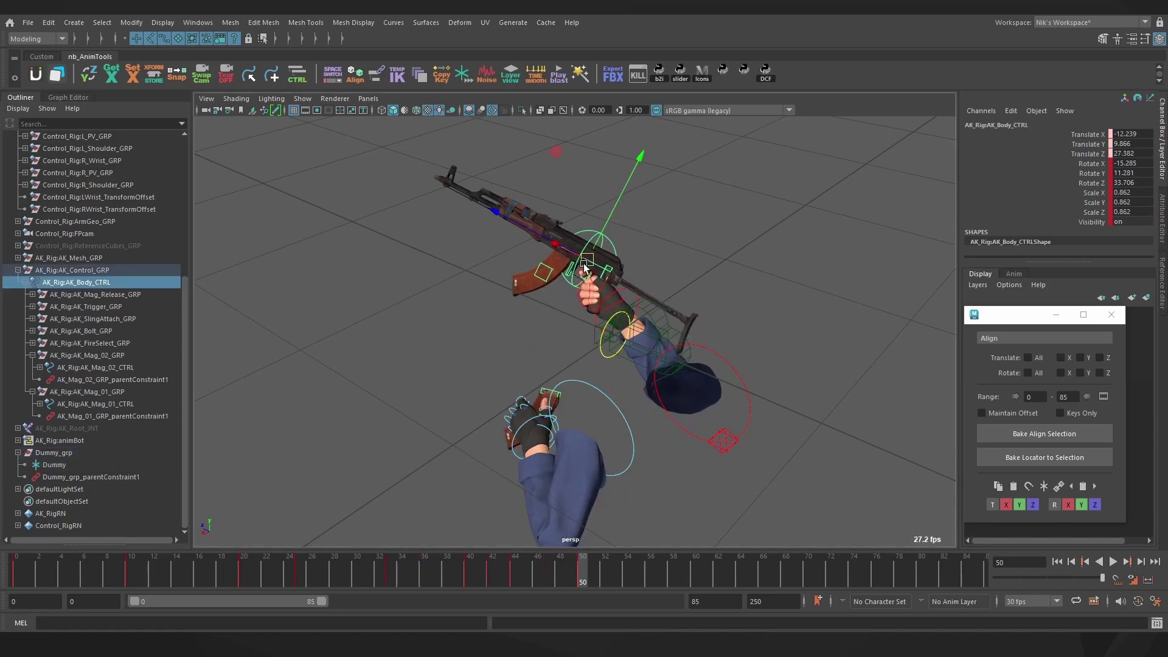
{"action": "key", "text": "ctrl+z"}
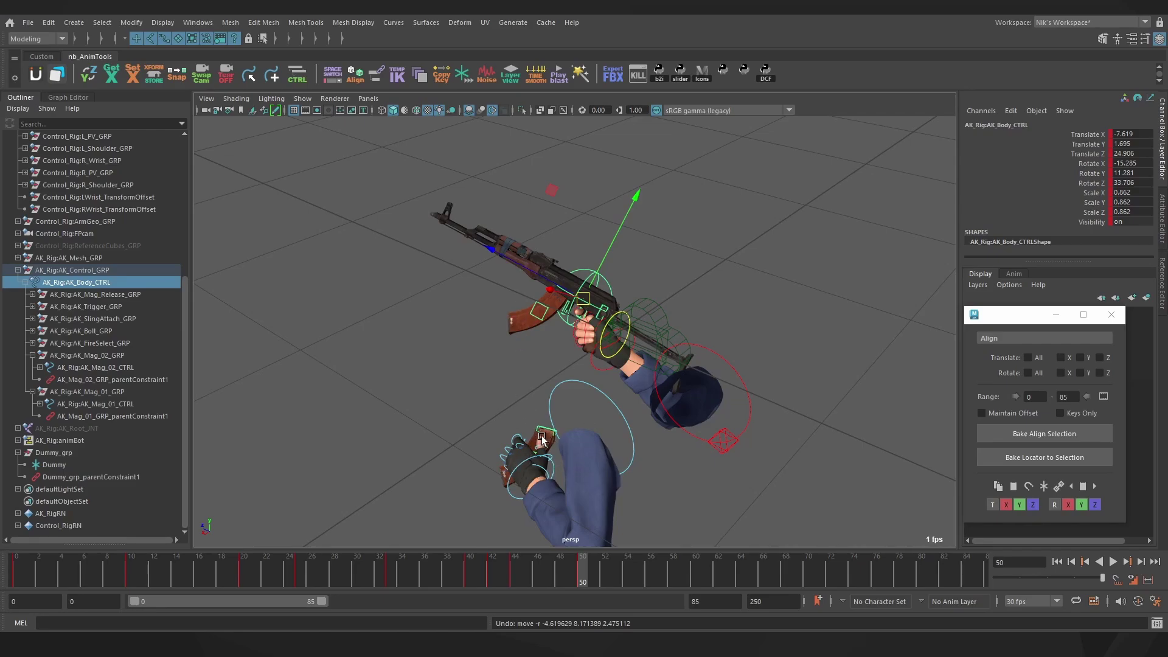
{"action": "key", "text": "e"}
{"action": "left_click_drag", "start_coordinate": [586, 311], "coordinate": [561, 300]}
{"action": "key", "text": "ctrl+z"}
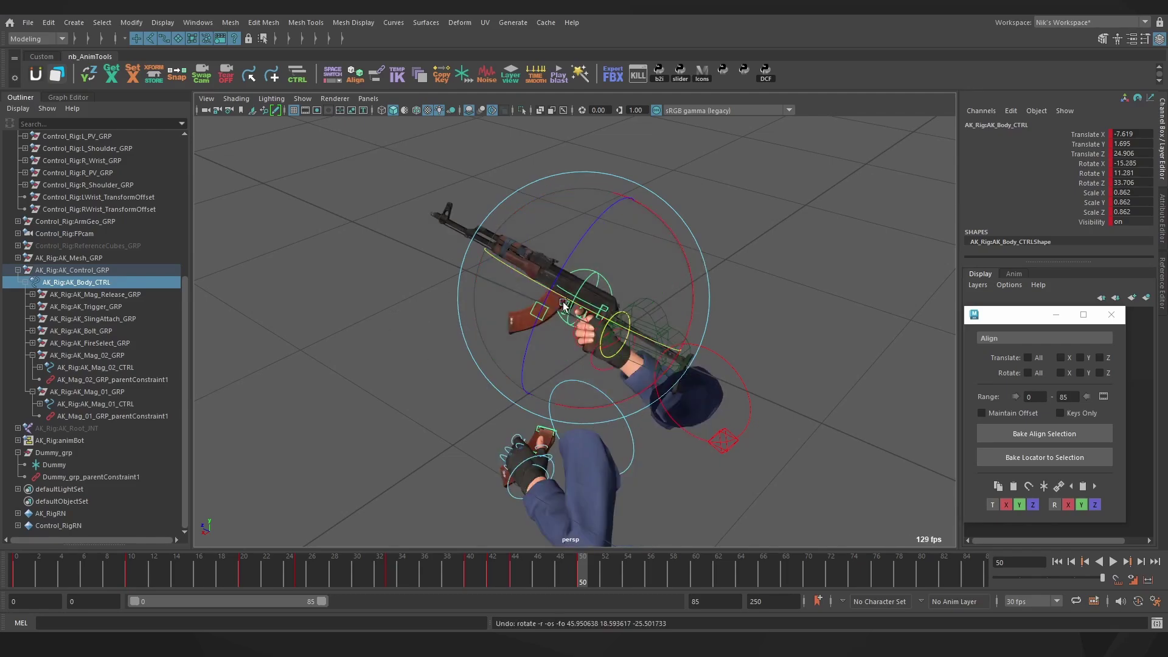
{"action": "key", "text": "ctrl+z"}
- Key the AK Body CTRLW0 weight of Dummy_grp_parentConstraint1 at frame 50, along with the Dummy locator
{"action": "right_click", "coordinate": [1089, 180]}
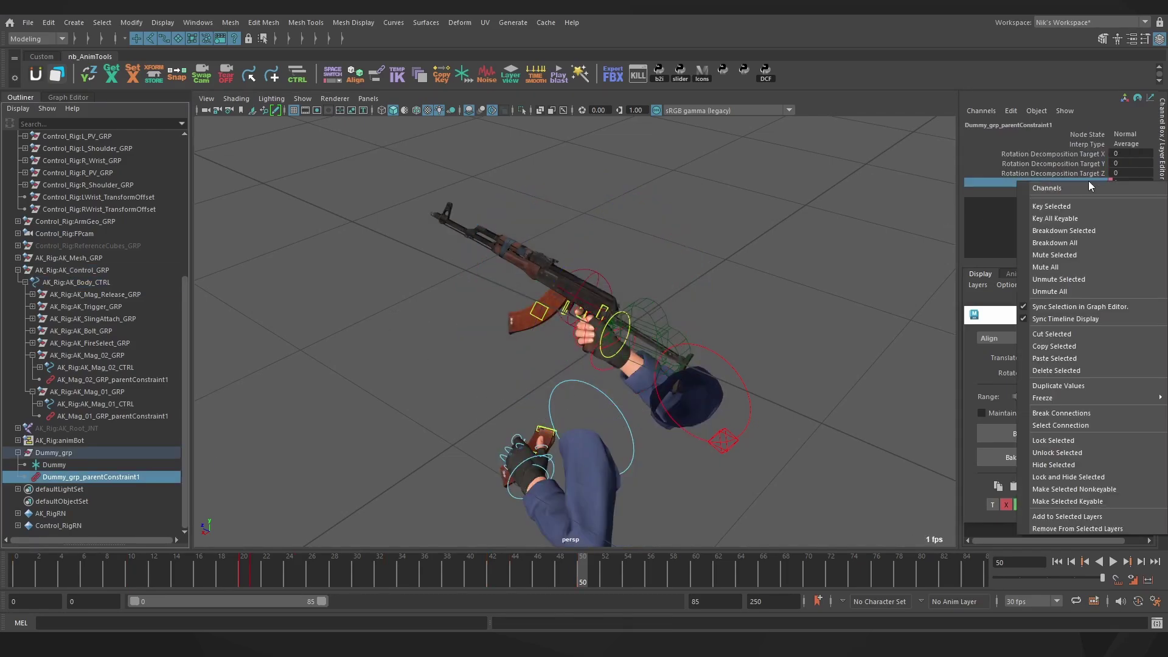
{"action": "left_click", "coordinate": [1078, 205]}
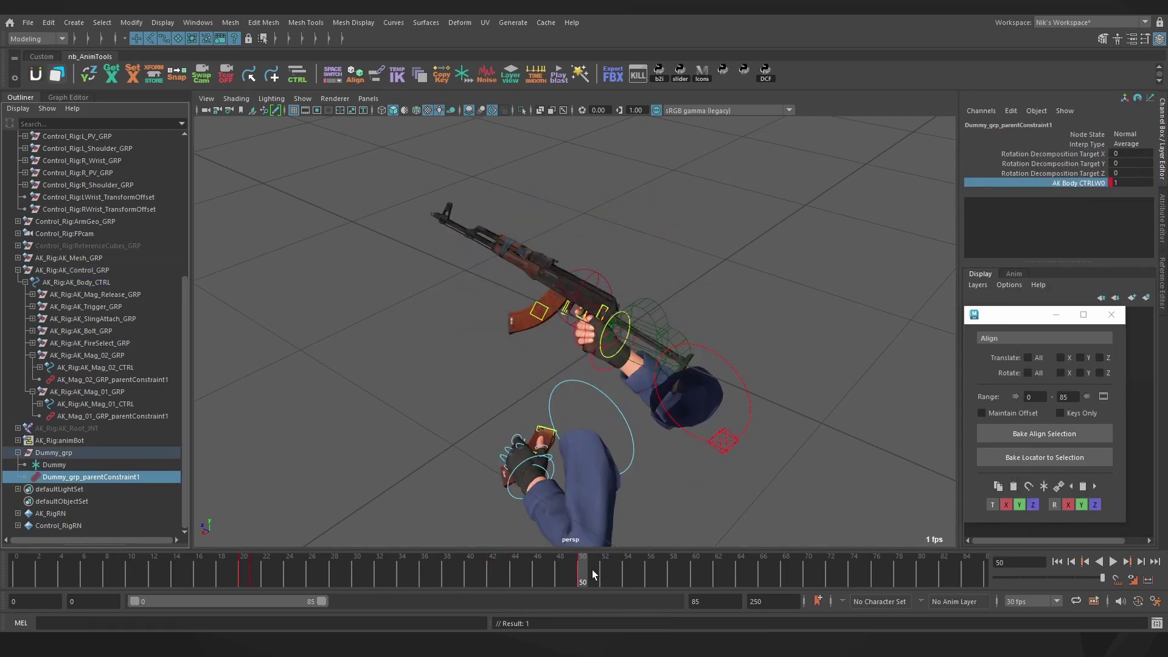
{"action": "key", "text": "Left"}
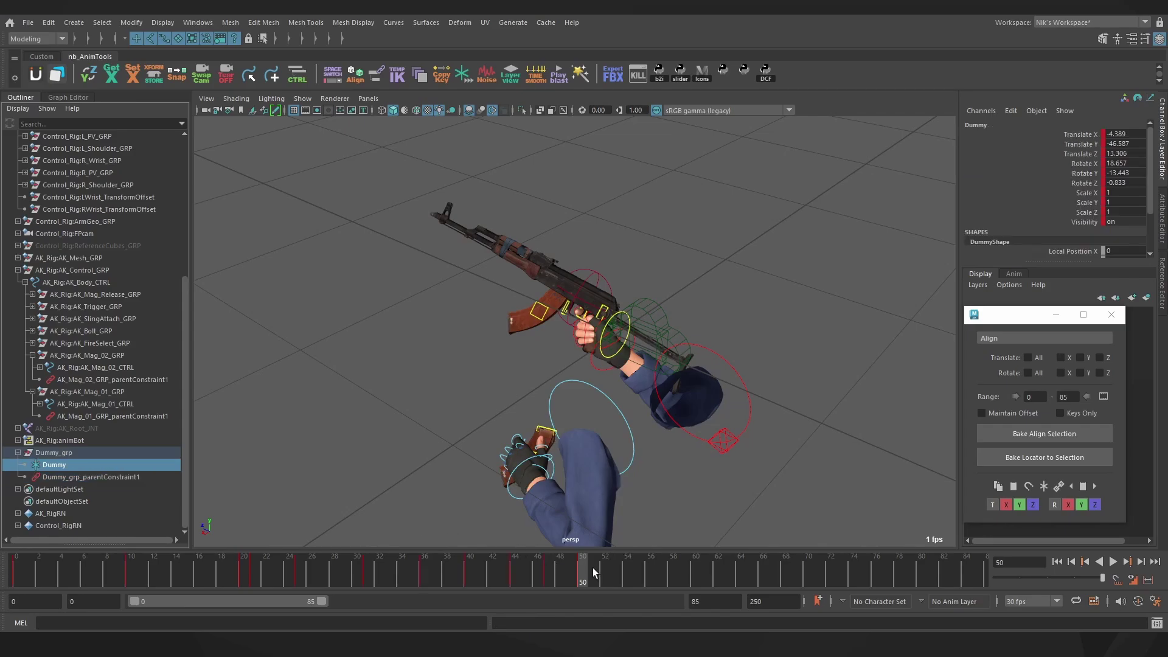
- At frame 51, copy Dummy's transform, key its group's AK Body CTRLW0 weight at 0, and paste the transform back onto Dummy
{"action": "left_click", "coordinate": [592, 568]}
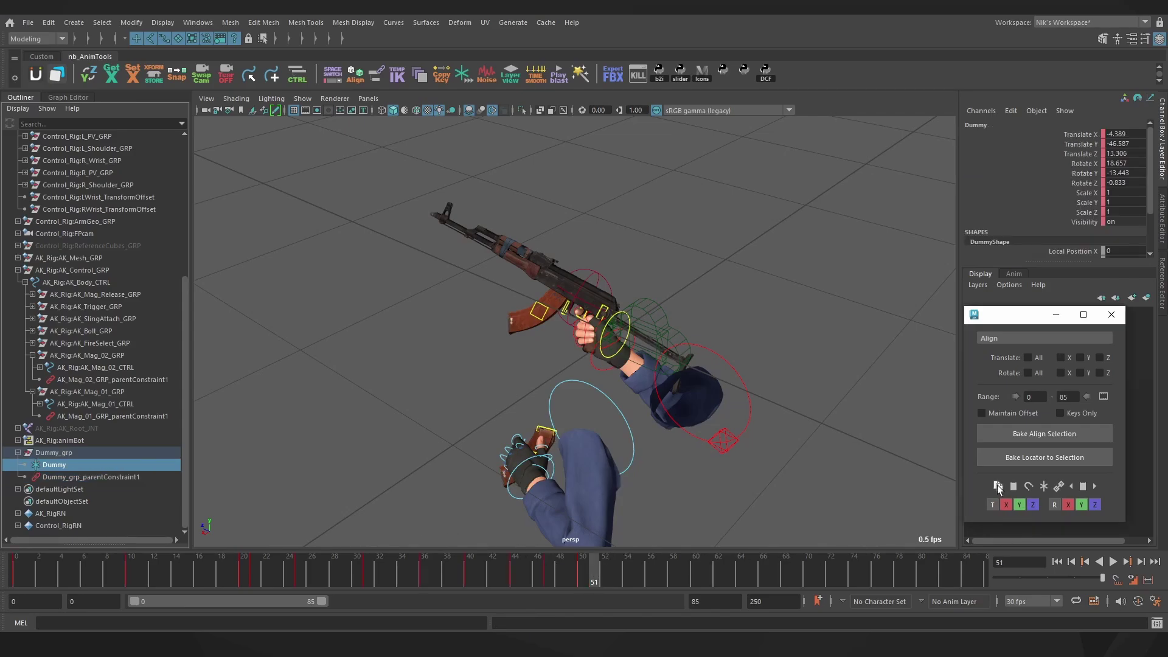
{"action": "left_click", "coordinate": [99, 477]}
{"action": "double_click", "coordinate": [1123, 184]}
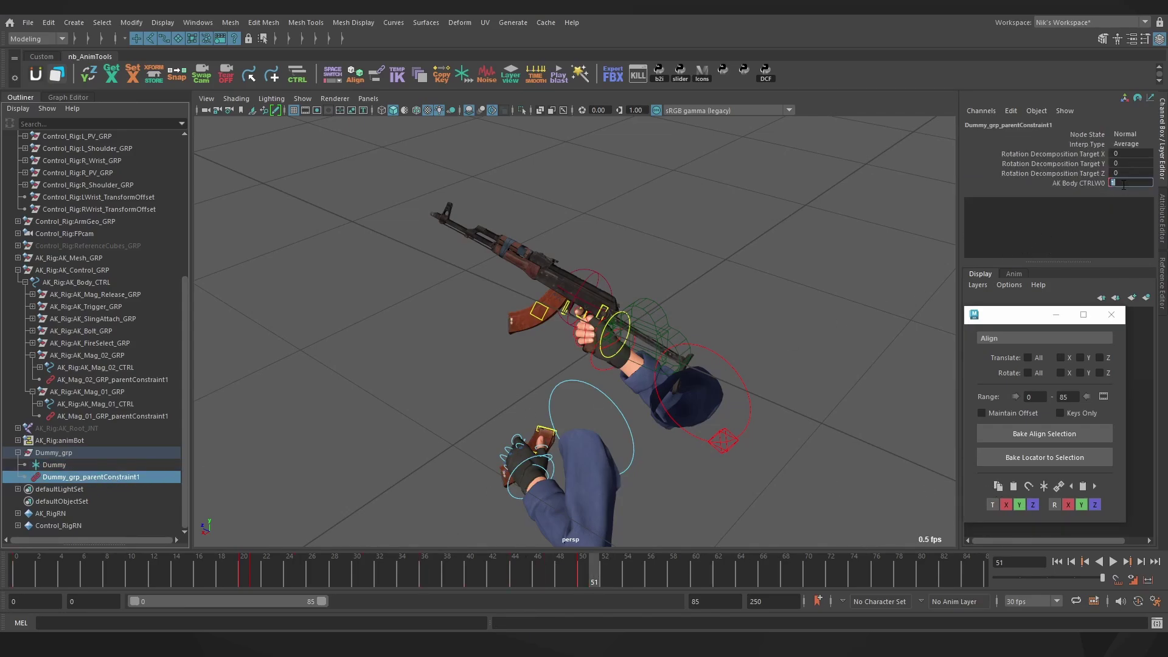
{"action": "key", "text": "Return"}
{"action": "right_click", "coordinate": [1122, 183]}
{"action": "left_click", "coordinate": [1061, 209]}
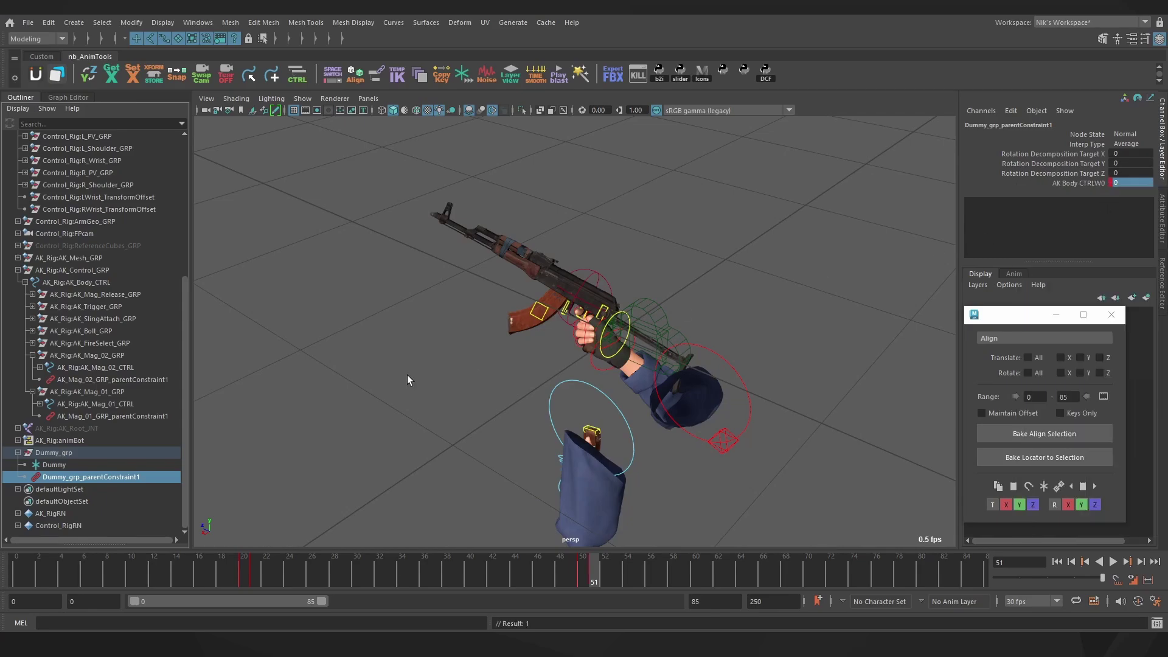
{"action": "left_click", "coordinate": [64, 466]}
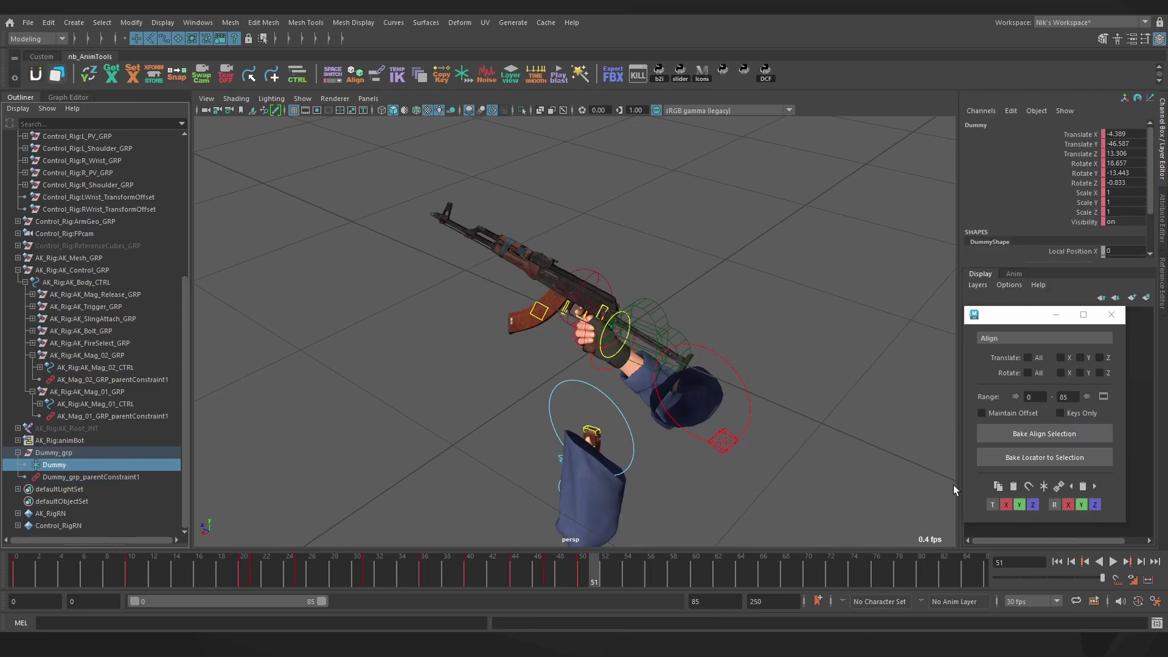
{"action": "left_click", "coordinate": [1013, 485]}
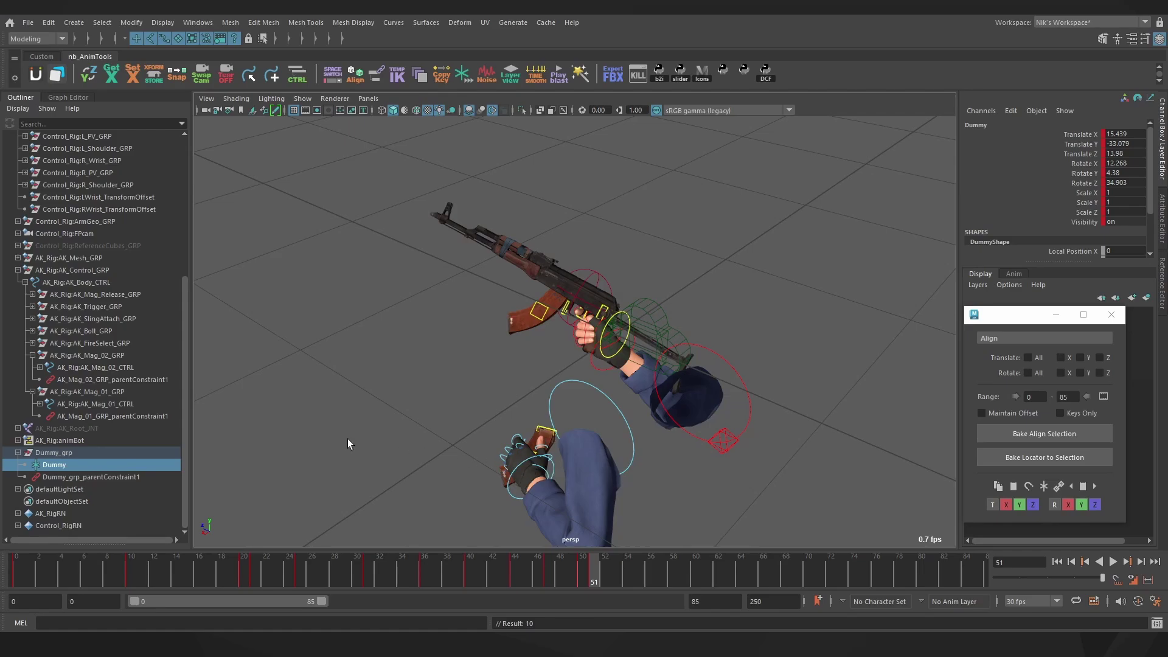
- Key Control_Rig:L_Wrist_CTRL at frame 50
{"action": "scroll", "coordinate": [112, 394], "scroll_direction": "up", "scroll_amount": 5}
{"action": "left_click", "coordinate": [97, 307]}
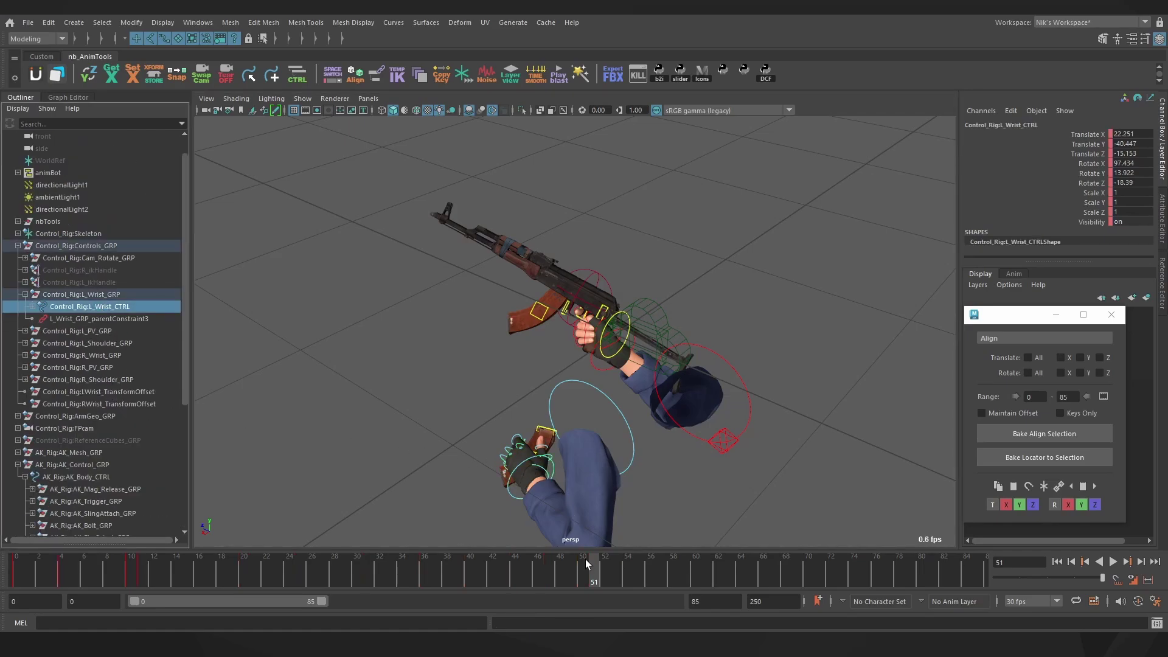
{"action": "key", "text": "s"}
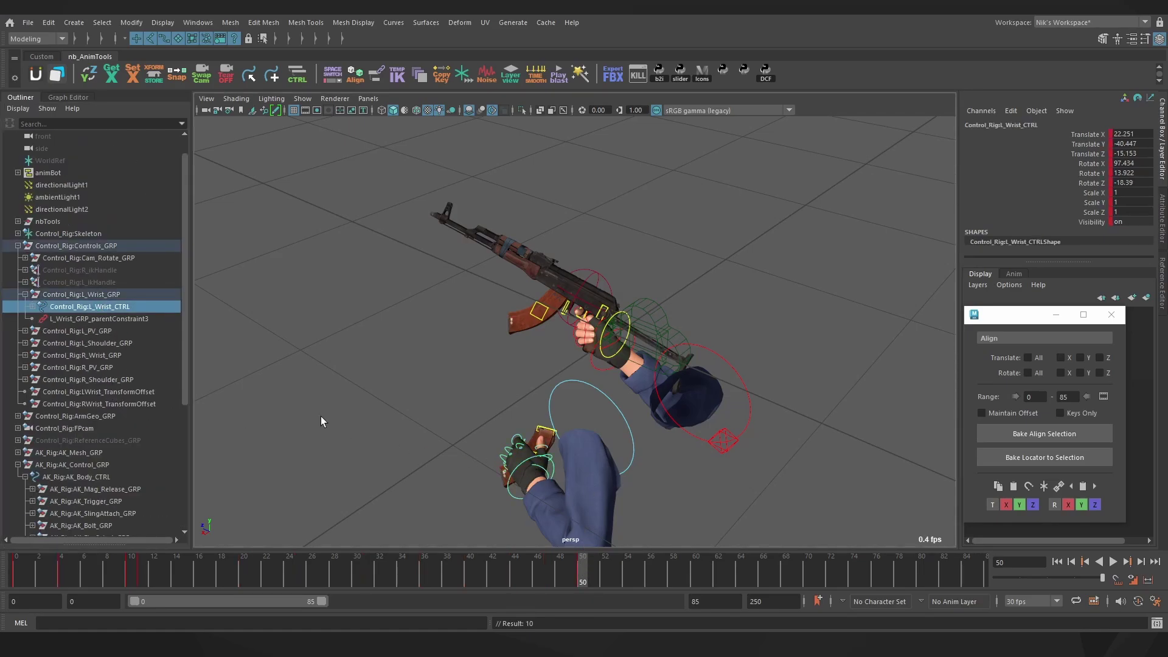
- Key the AK Body CTRLW0 and Dummy W1 weights of L_Wrist_GRP_parentConstraint3 at frame 50
{"action": "left_click", "coordinate": [113, 320]}
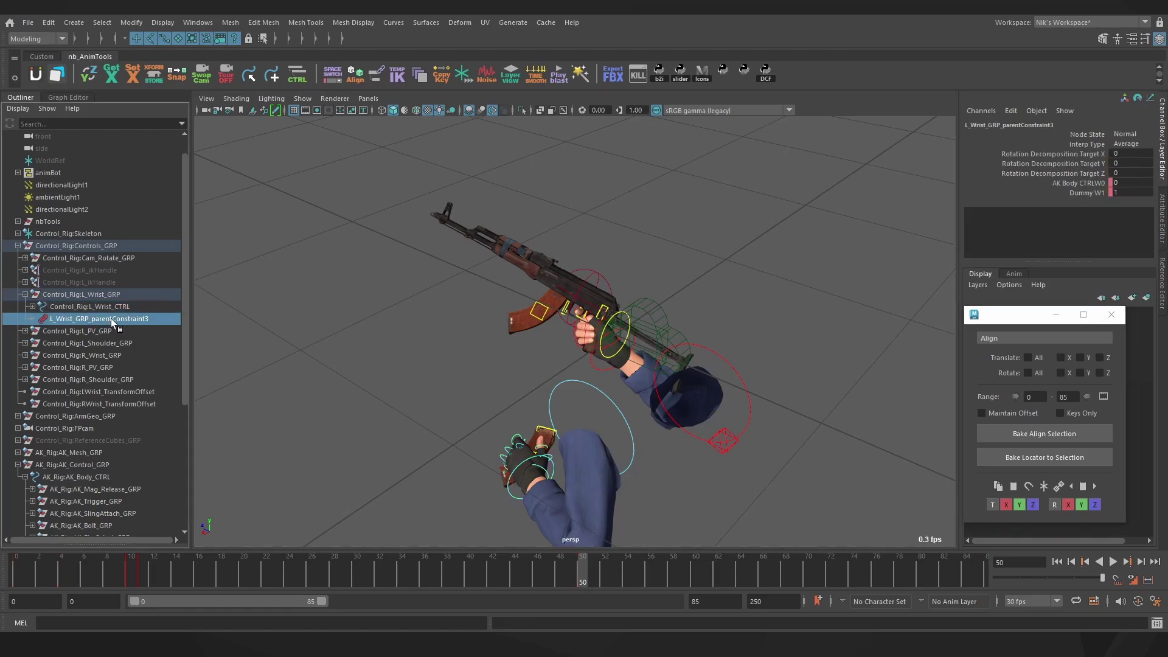
{"action": "left_click", "coordinate": [1097, 182]}
{"action": "right_click", "coordinate": [1097, 182]}
{"action": "left_click", "coordinate": [1093, 205]}
{"action": "left_click", "coordinate": [1093, 194]}
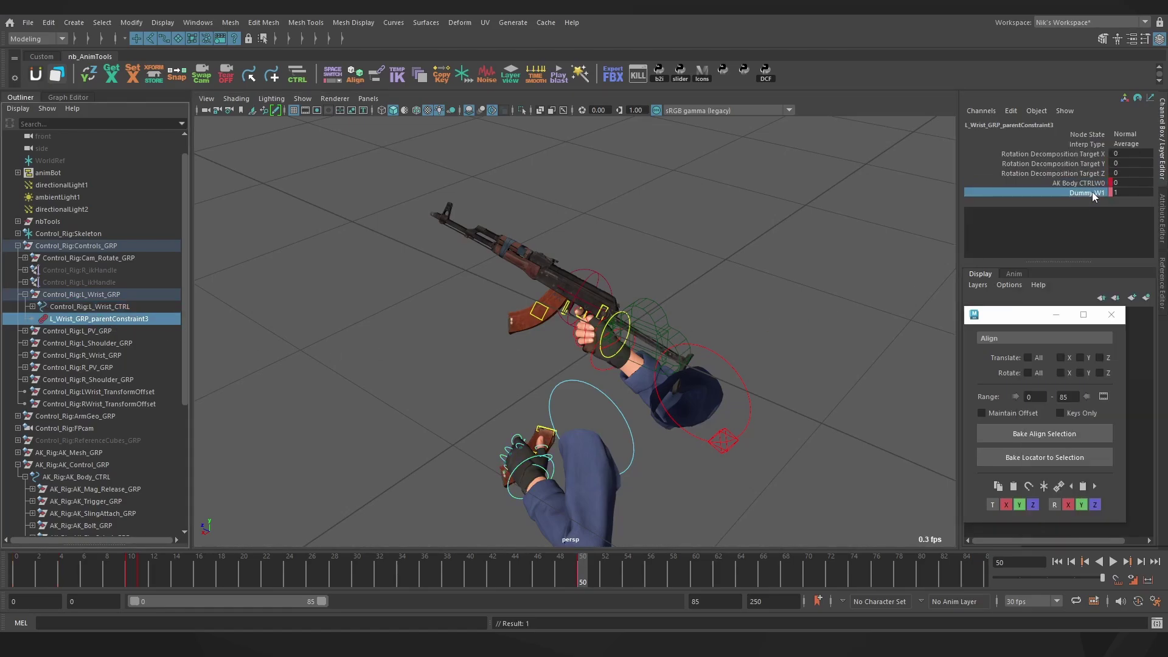
{"action": "right_click", "coordinate": [1092, 191]}
{"action": "left_click", "coordinate": [1095, 213]}
- At frame 51, set the left wrist constraint's AK Body CTRLW0 weight to 1 and its Dummy W1 weight to 0
{"action": "key", "text": "alt+period"}
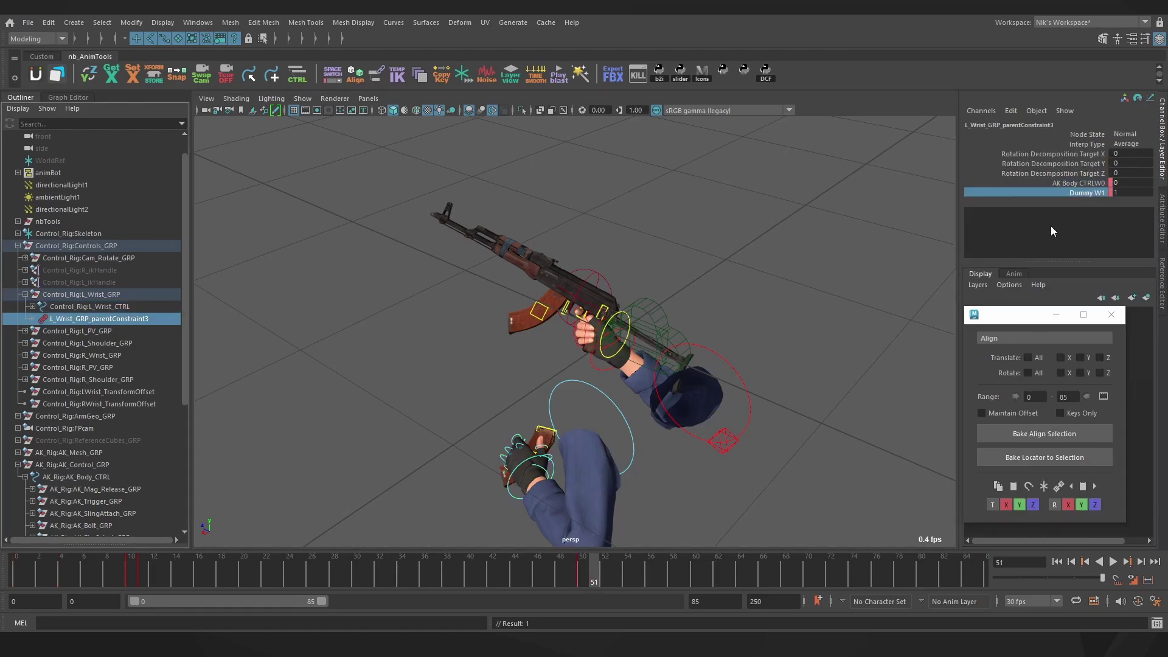
{"action": "left_click", "coordinate": [1125, 182]}
{"action": "type", "text": "1"}
{"action": "key", "text": "Return"}
{"action": "left_click", "coordinate": [1126, 192]}
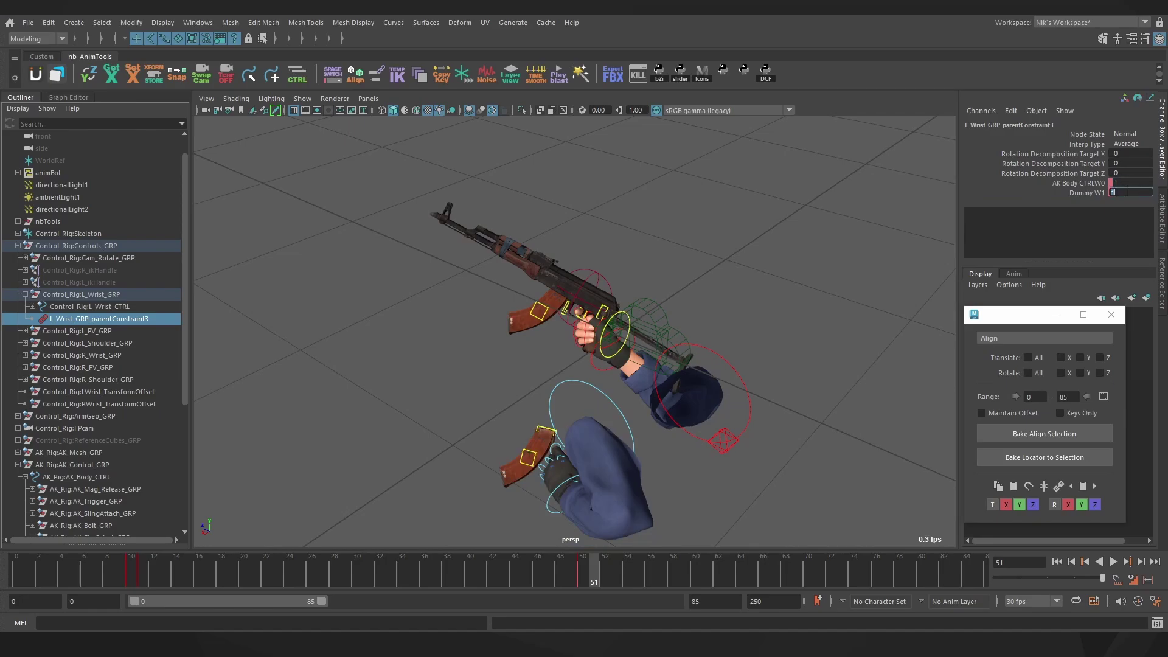
{"action": "type", "text": "0"}
{"action": "key", "text": "Return"}
- Key both left wrist constraint weights at frame 51 and paste the copied transform onto Control_Rig:L_Wrist_CTRL
{"action": "left_click", "coordinate": [1091, 194]}
{"action": "right_click", "coordinate": [1091, 195]}
{"action": "left_click", "coordinate": [1092, 217]}
{"action": "left_click", "coordinate": [1094, 182]}
{"action": "right_click", "coordinate": [1095, 181]}
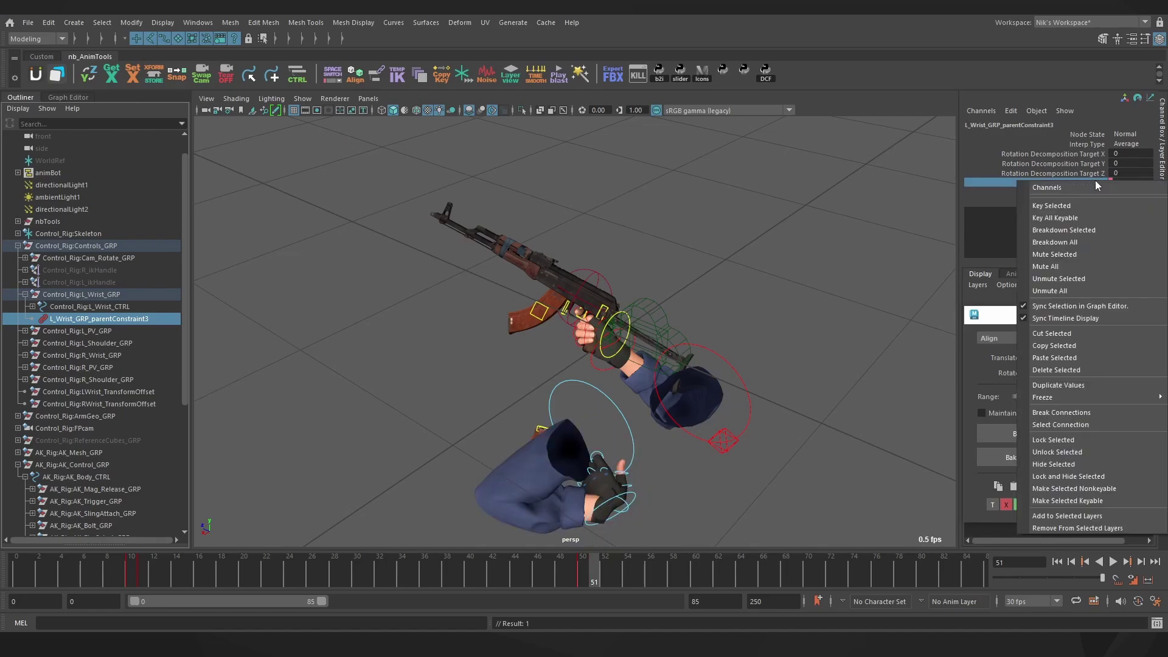
{"action": "left_click", "coordinate": [1095, 205]}
{"action": "left_click", "coordinate": [127, 307]}
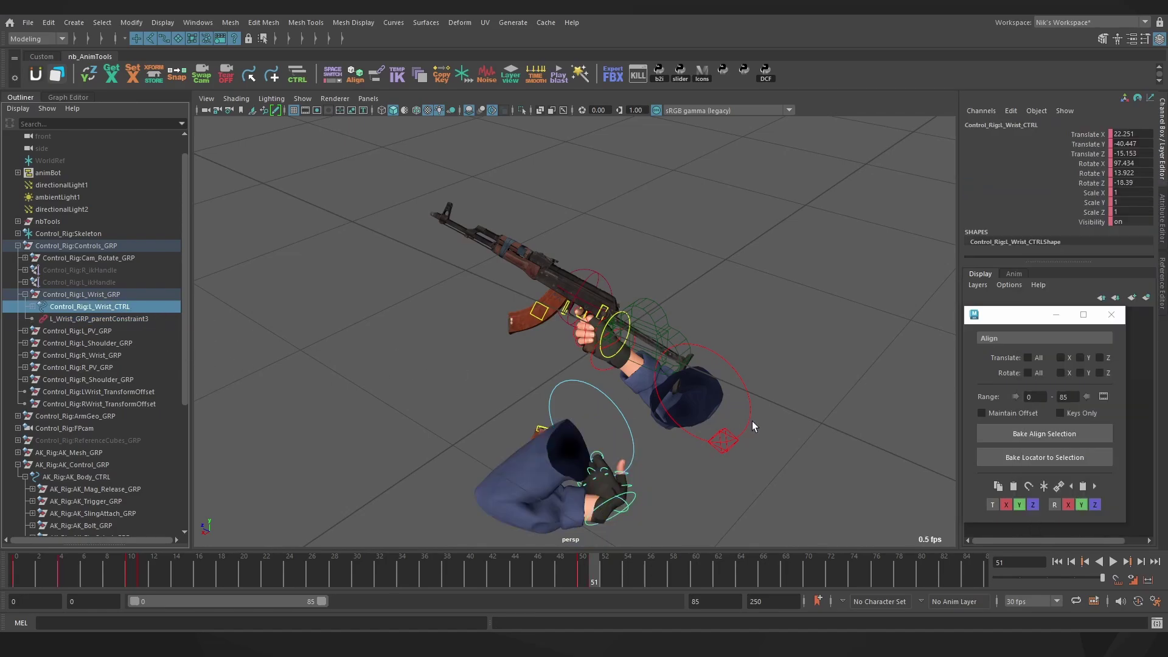
{"action": "left_click", "coordinate": [1027, 484]}
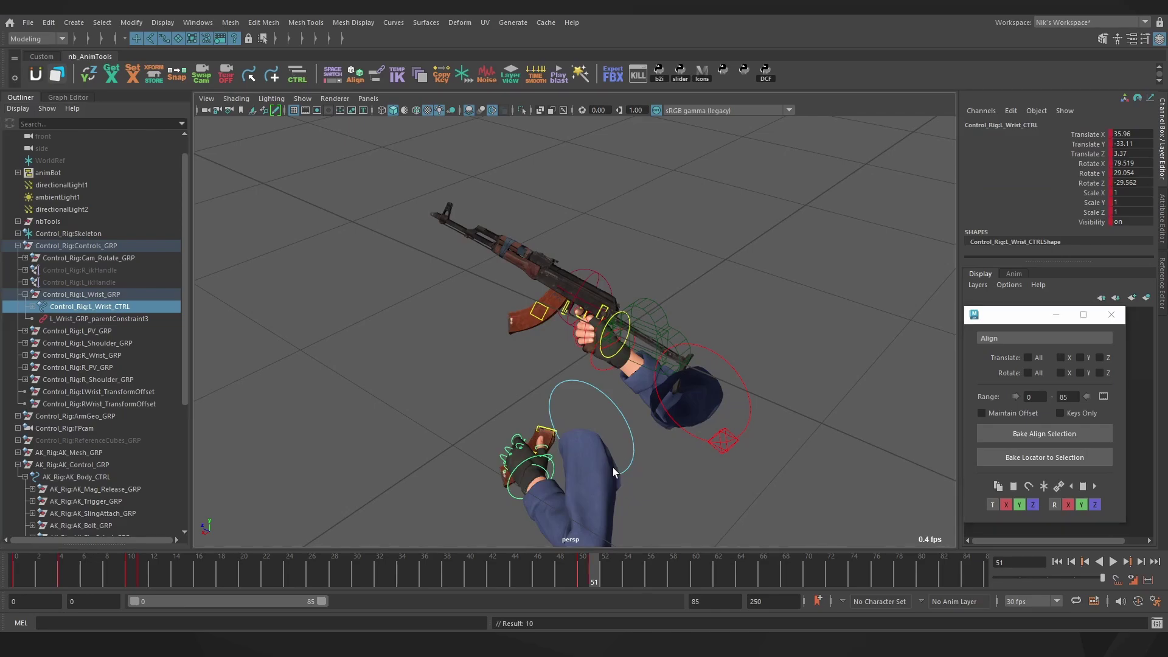
- Scrub through the reload animation and play it from frame 0 to review the space switches
{"action": "left_click_drag", "start_coordinate": [594, 572], "coordinate": [691, 567]}
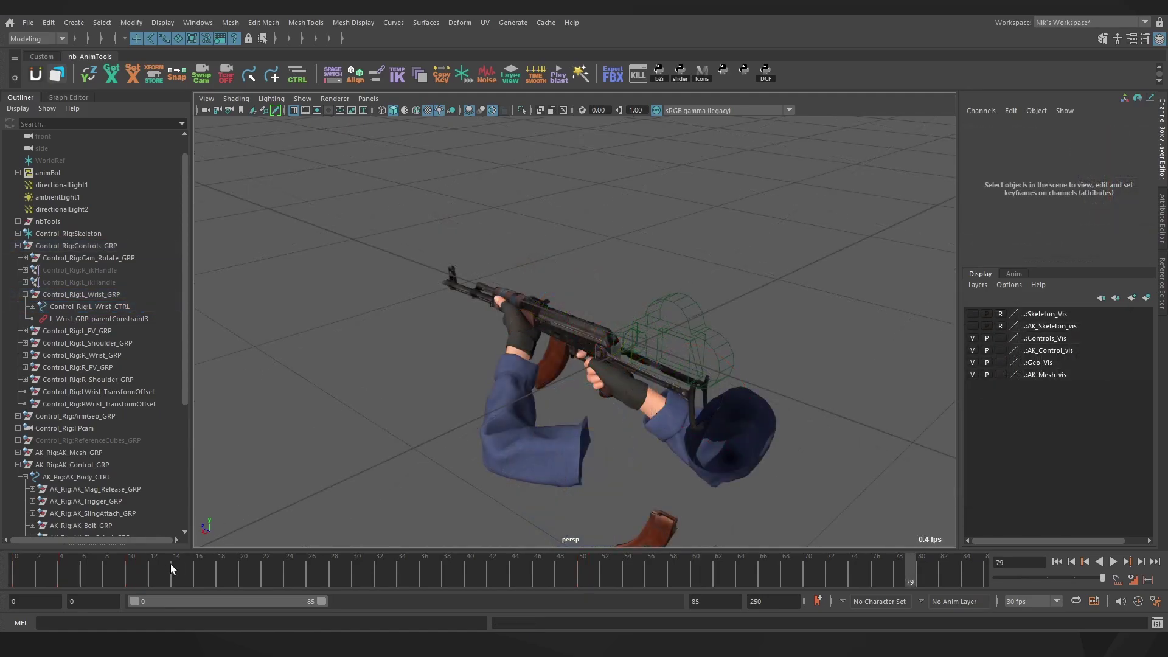
{"action": "left_click", "coordinate": [17, 571]}
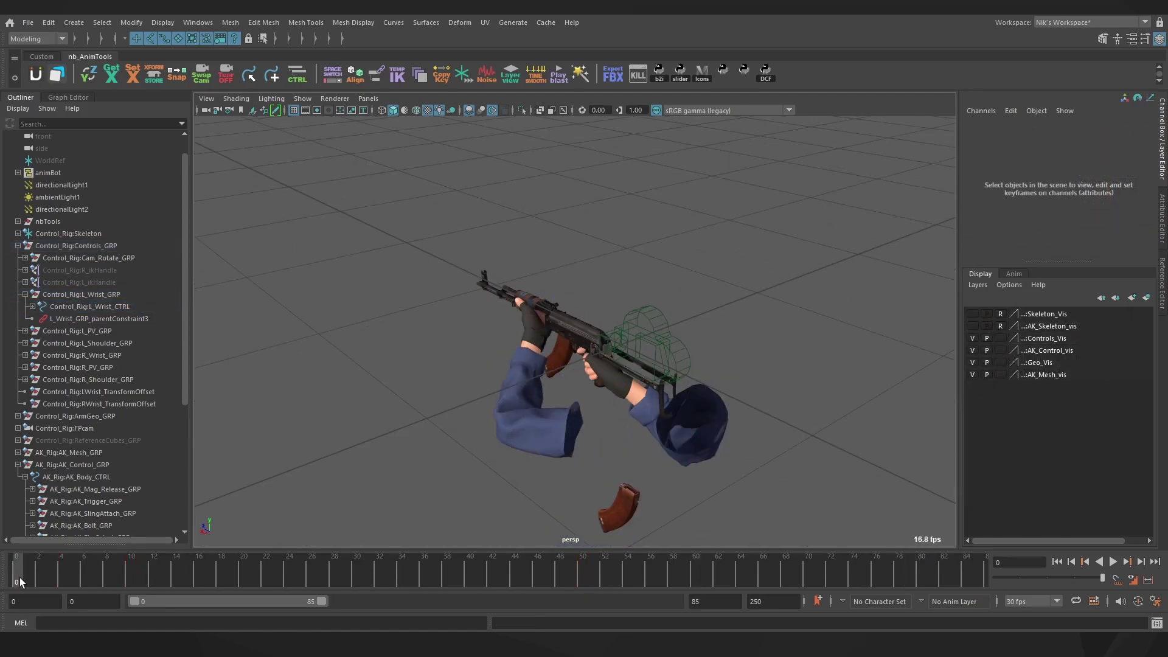
{"action": "left_click_drag", "start_coordinate": [16, 571], "coordinate": [255, 549]}
{"action": "left_click_drag", "start_coordinate": [321, 495], "coordinate": [599, 395], "text": "alt"}
{"action": "left_click_drag", "start_coordinate": [256, 566], "coordinate": [15, 570]}
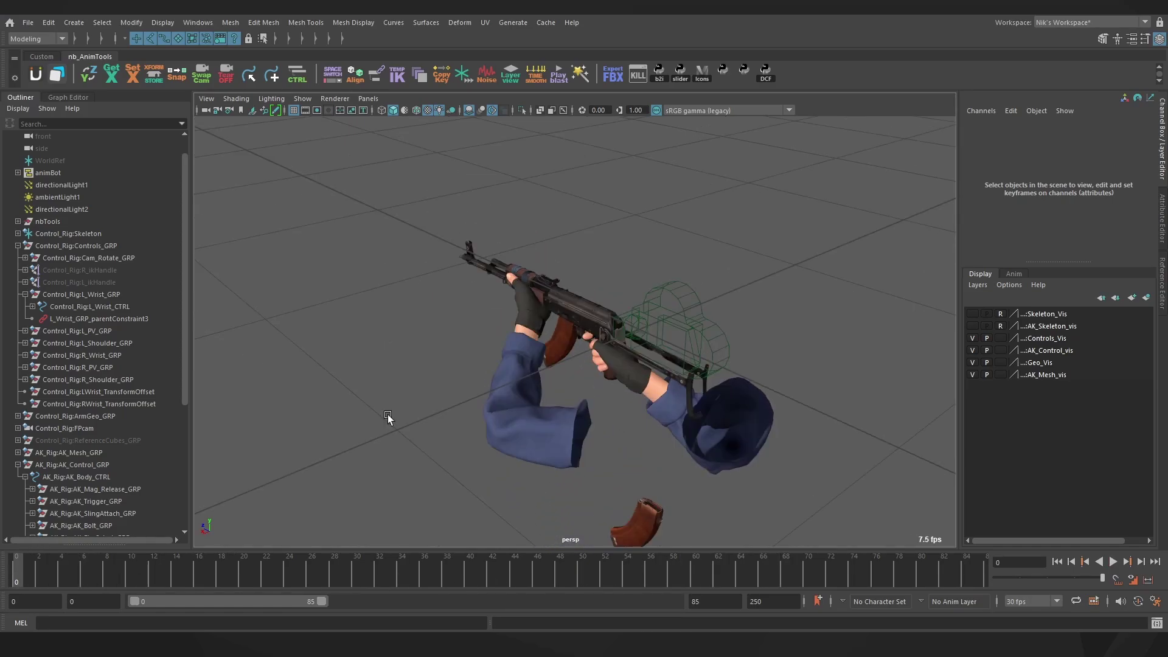
{"action": "key", "text": "alt+v"}
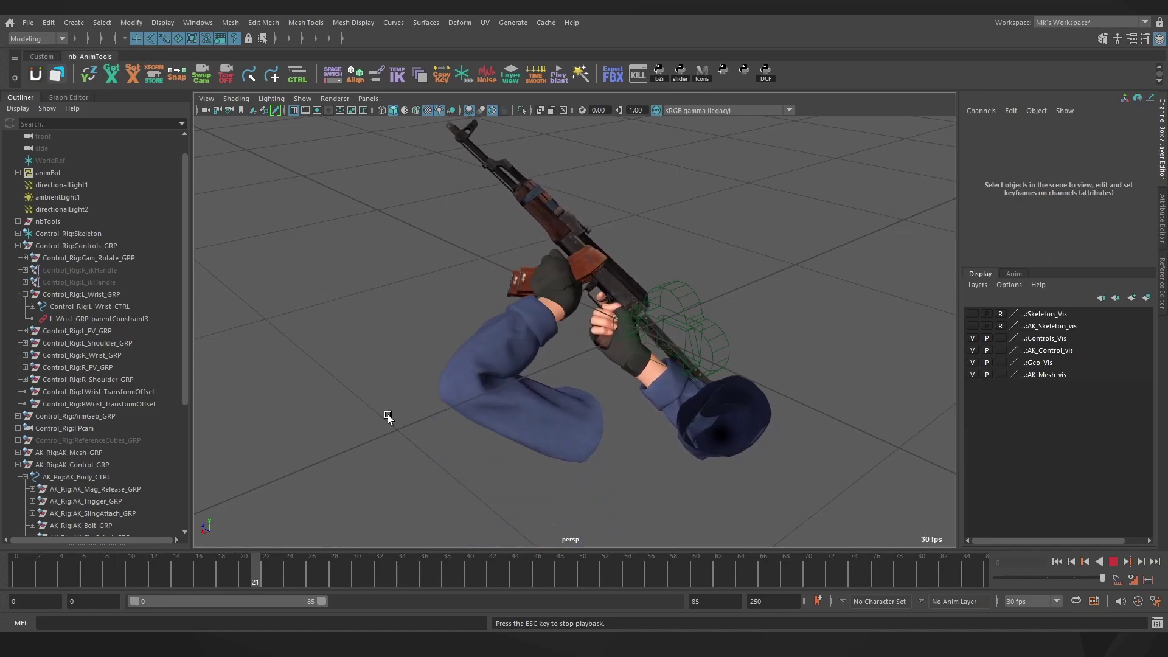